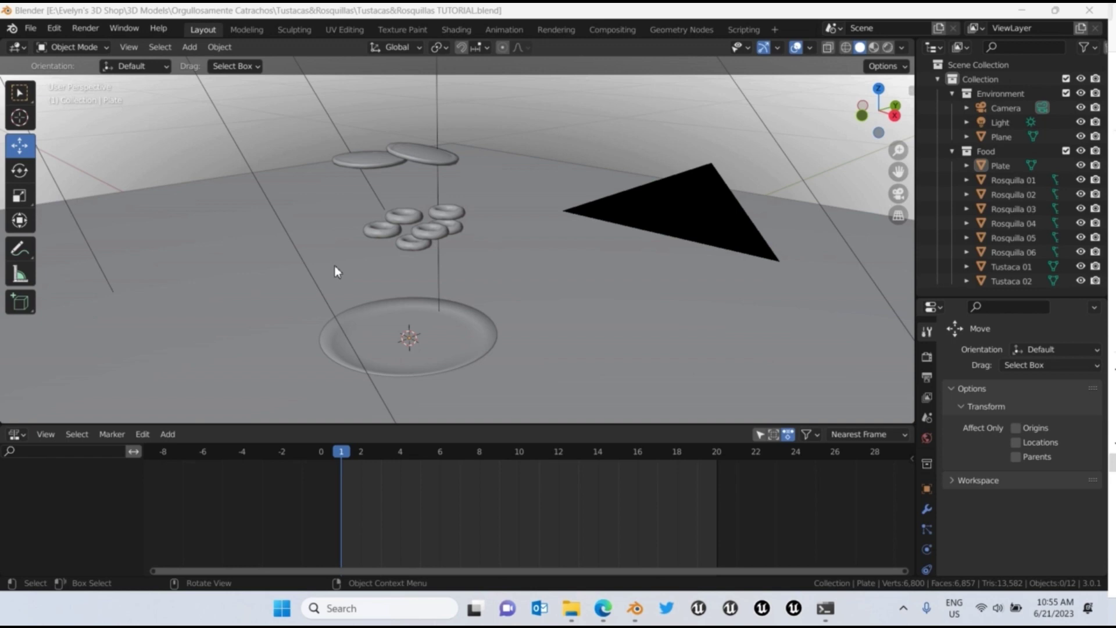
Step: Orbit and zoom the viewport to inspect the Honduras-flag plate, rosquillas and tustacas up close
middle_click_drag(303, 221, 436, 263)
scroll(459, 285, "up", 3)
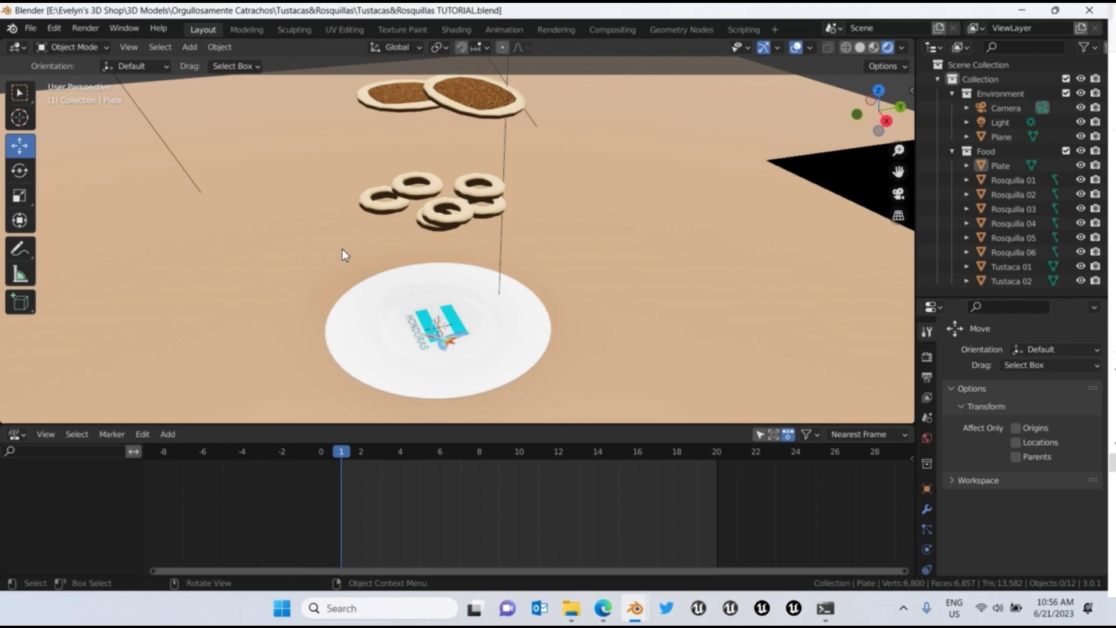
middle_click_drag(341, 249, 341, 299)
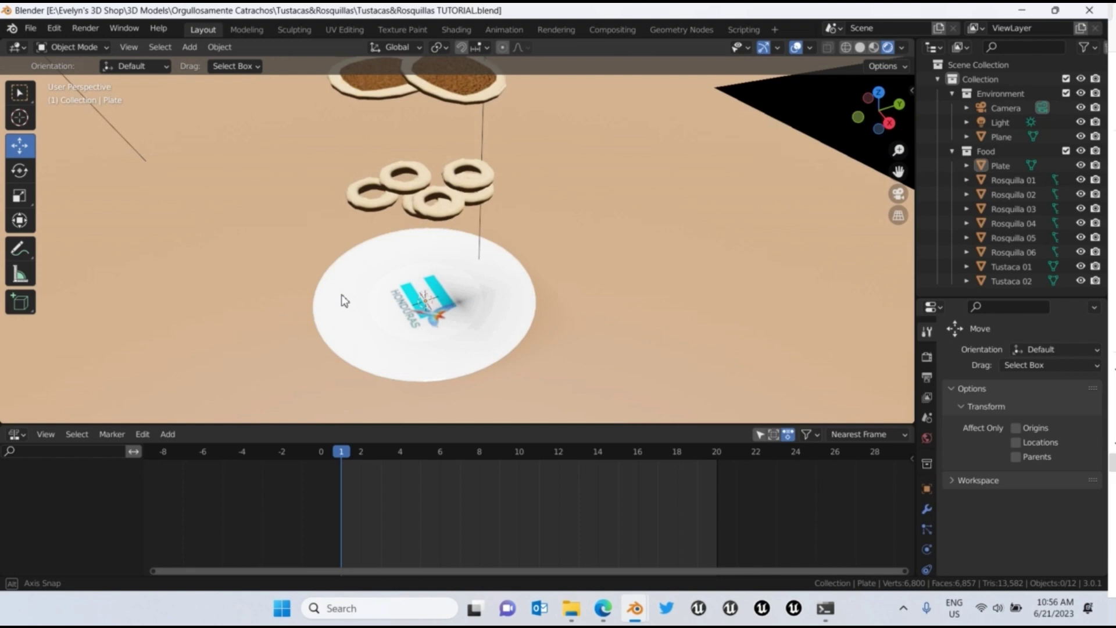
scroll(366, 308, "up", 3)
scroll(365, 306, "up", 1)
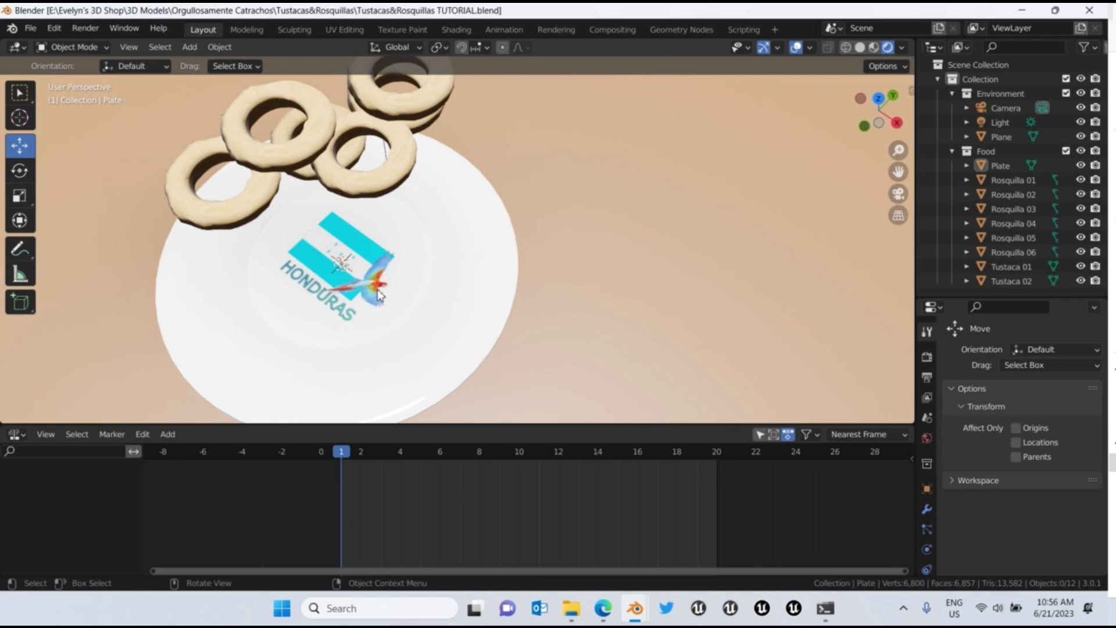
scroll(393, 267, "down", 3)
middle_click_drag(393, 268, 336, 222)
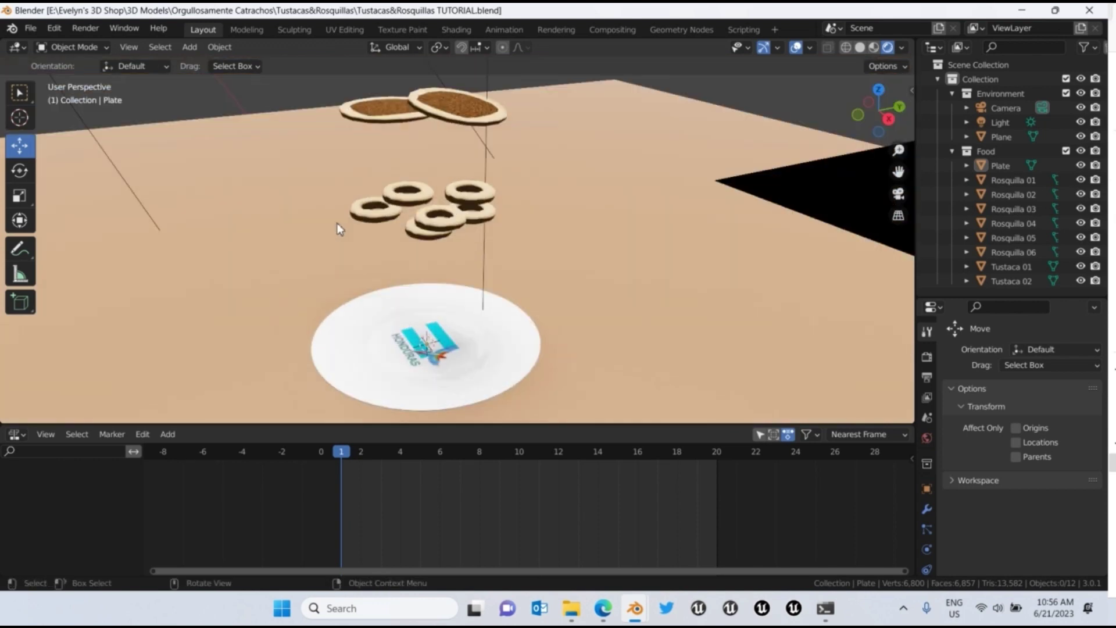
Step: Change the bottom editor into the Timeline
left_click(16, 434)
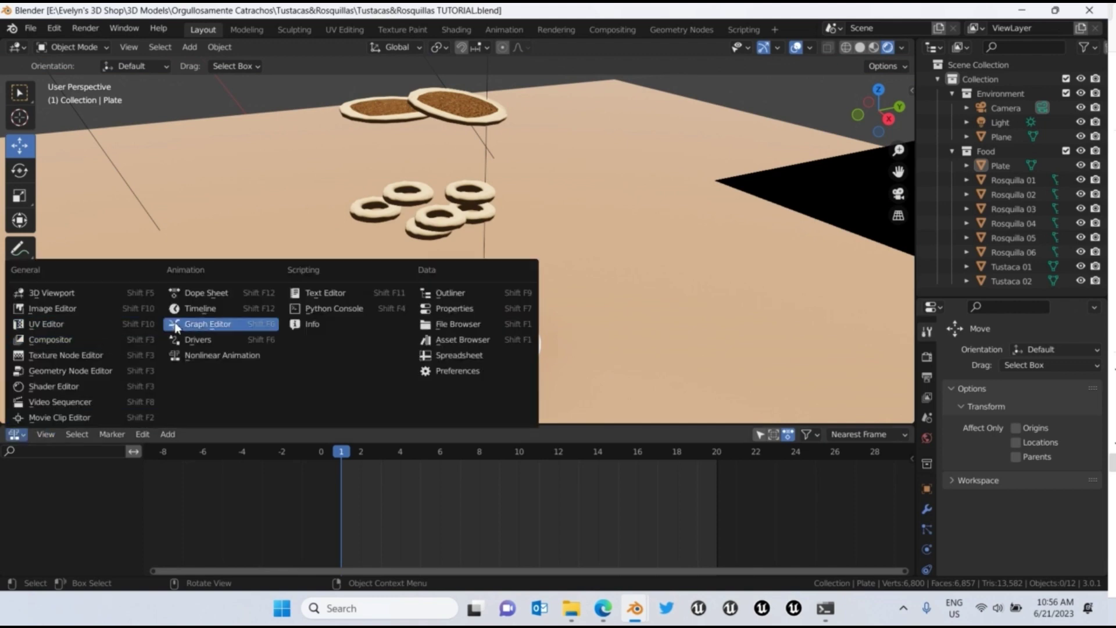
left_click(195, 315)
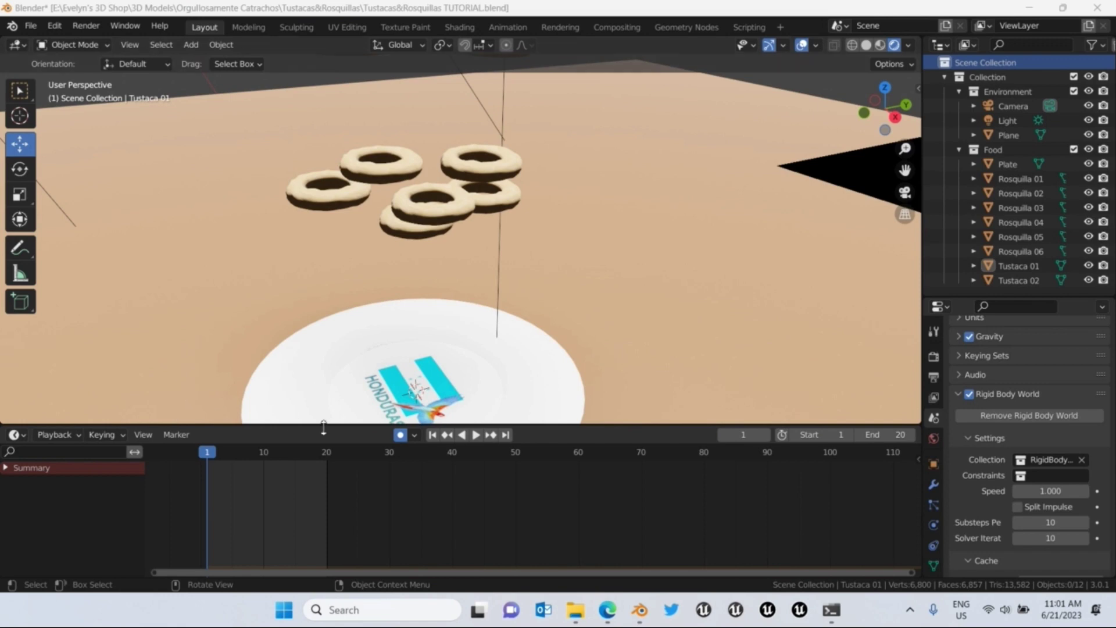
Step: Play the simulation and watch the pastries fall, then stop and rewind to frame 0
left_click(475, 435)
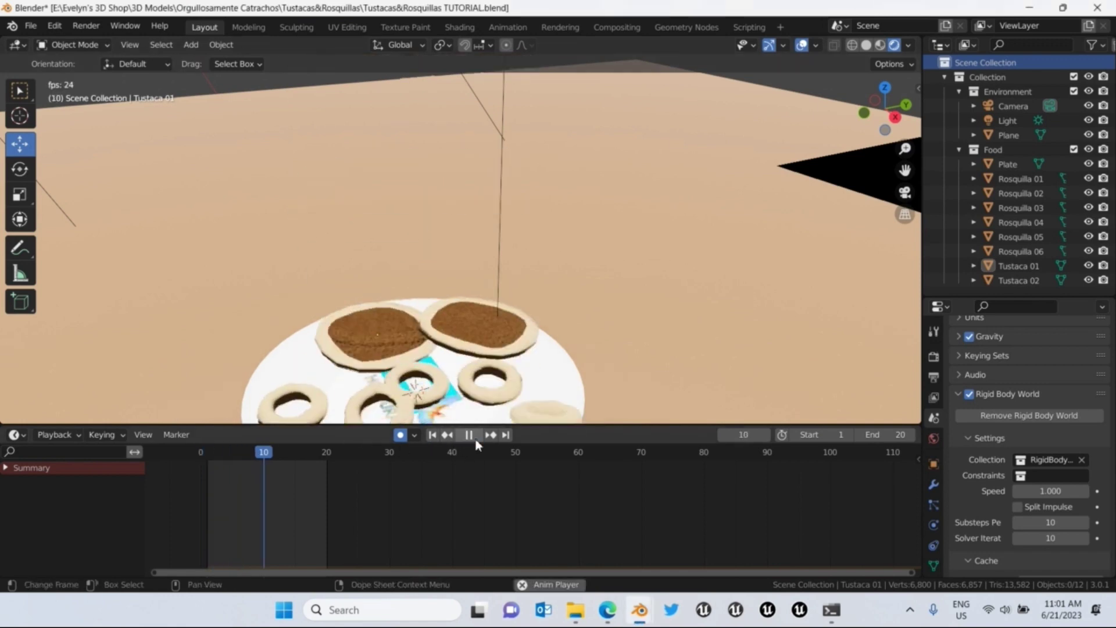
middle_click_drag(357, 314, 321, 351)
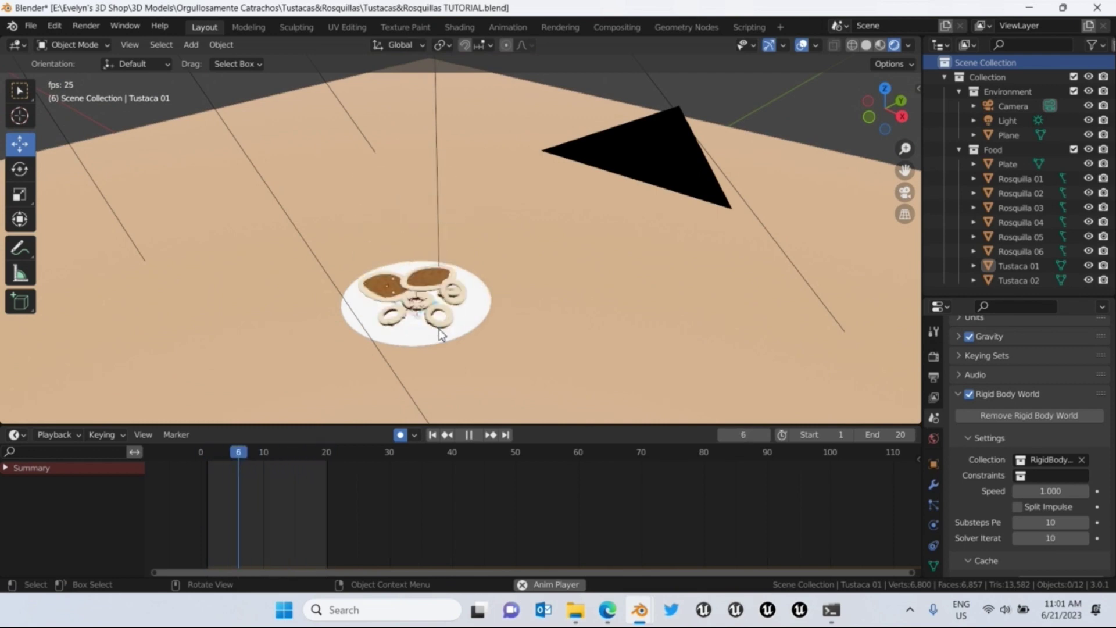
middle_click_drag(442, 332, 378, 290)
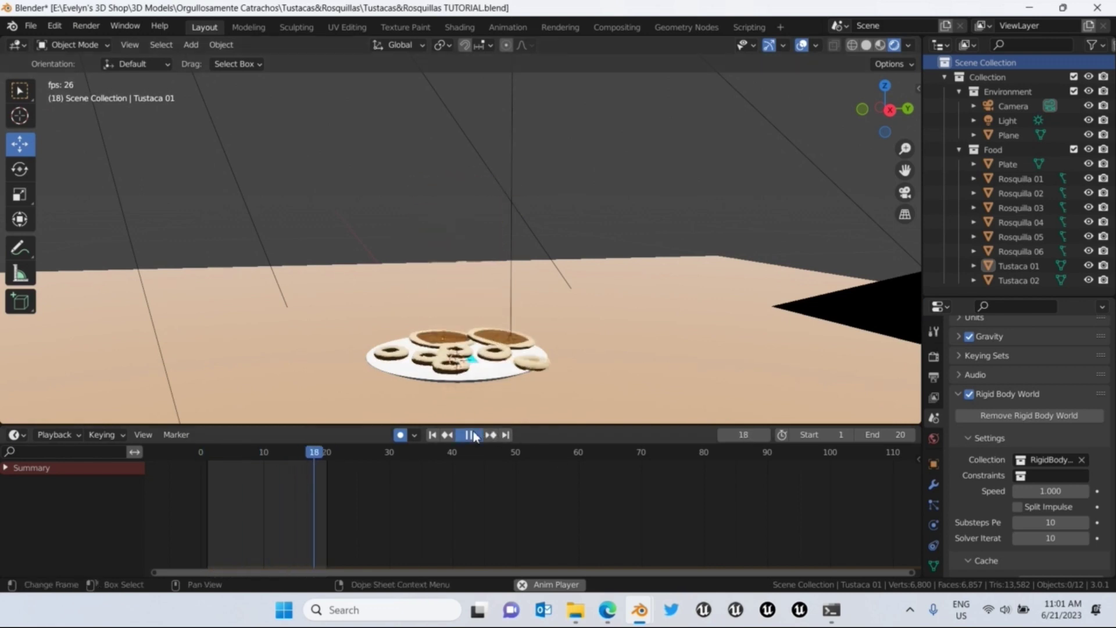
key("space")
left_click(202, 452)
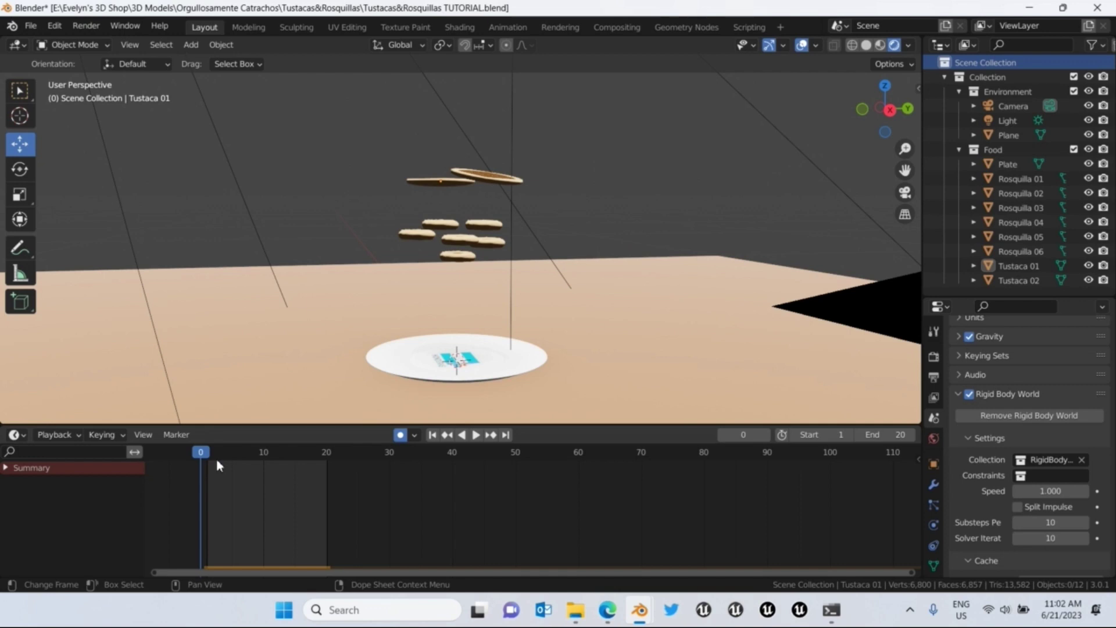
Step: Show the Physics properties and scroll through the rigid body settings
left_click(934, 525)
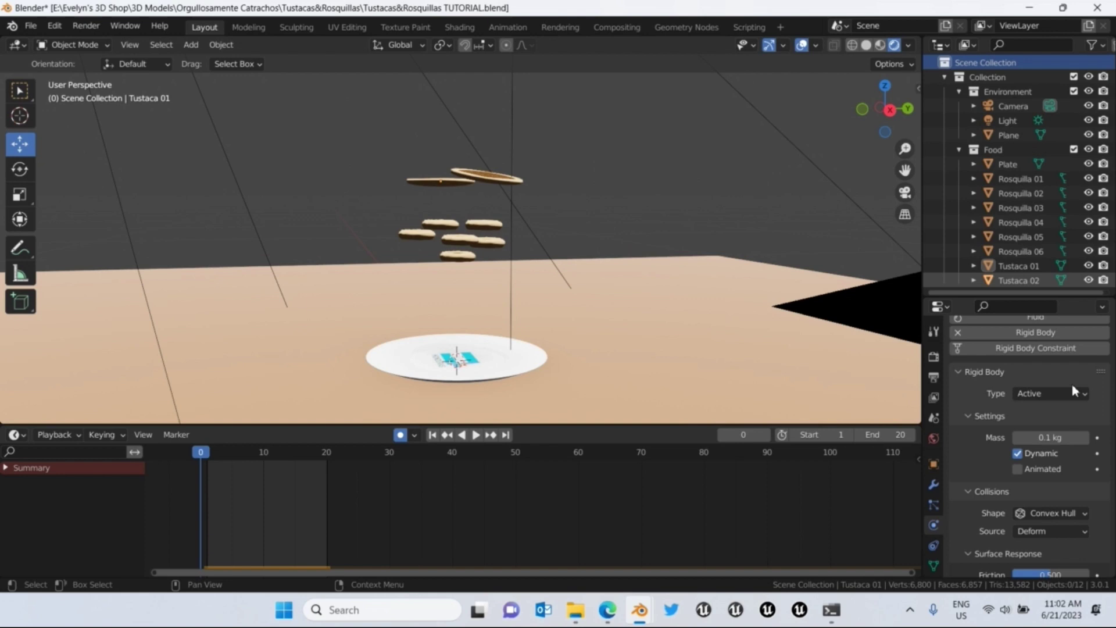
scroll(988, 383, "up", 5)
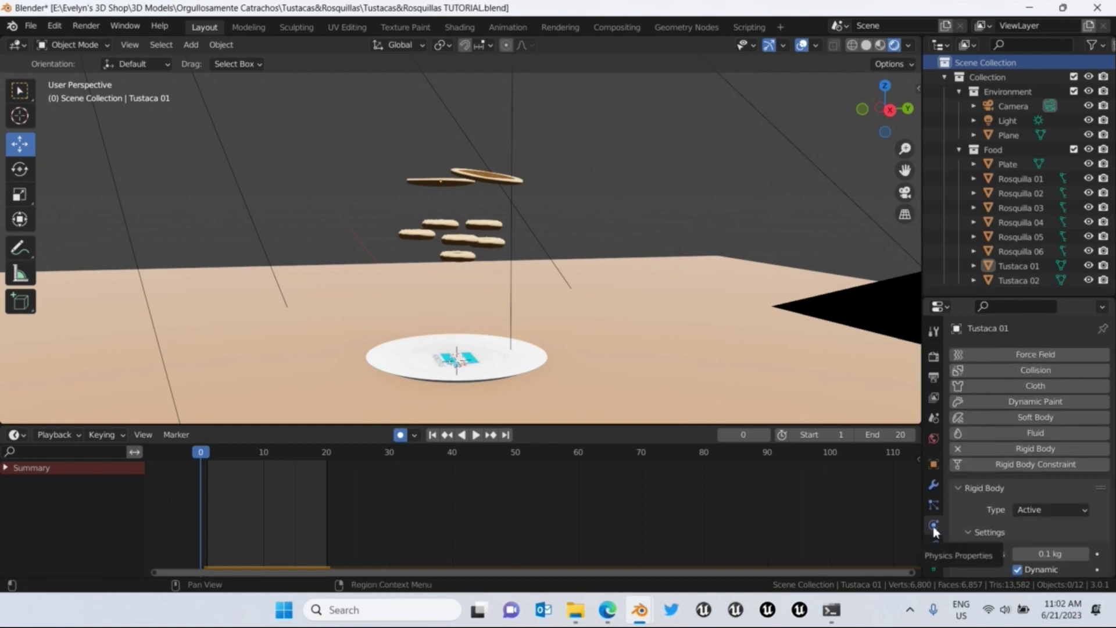
scroll(979, 493, "down", 10)
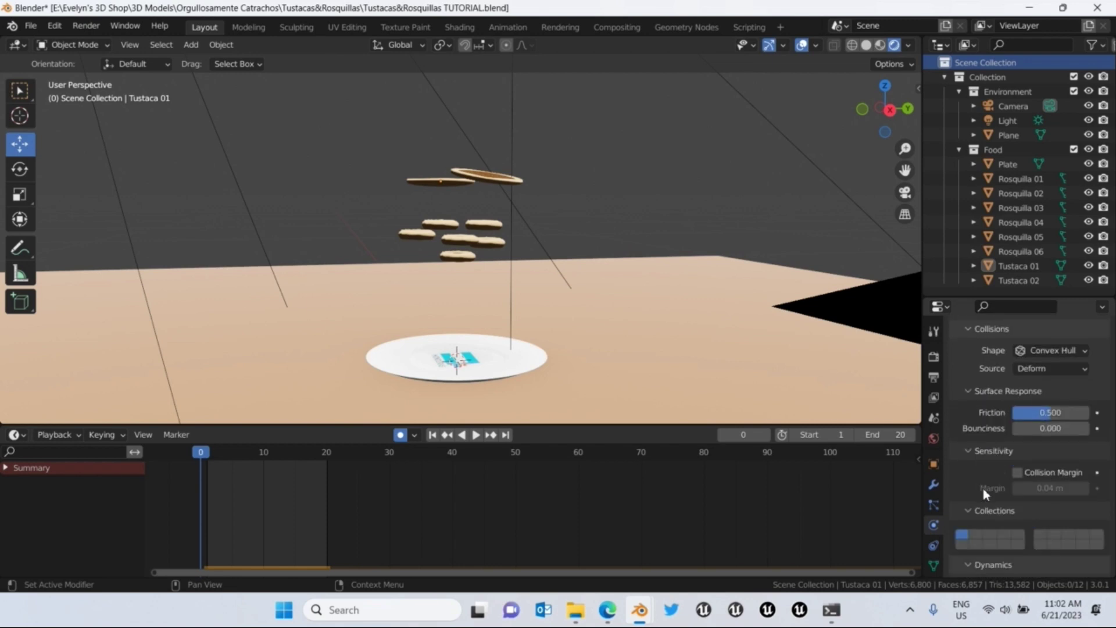
scroll(1010, 488, "up", 5)
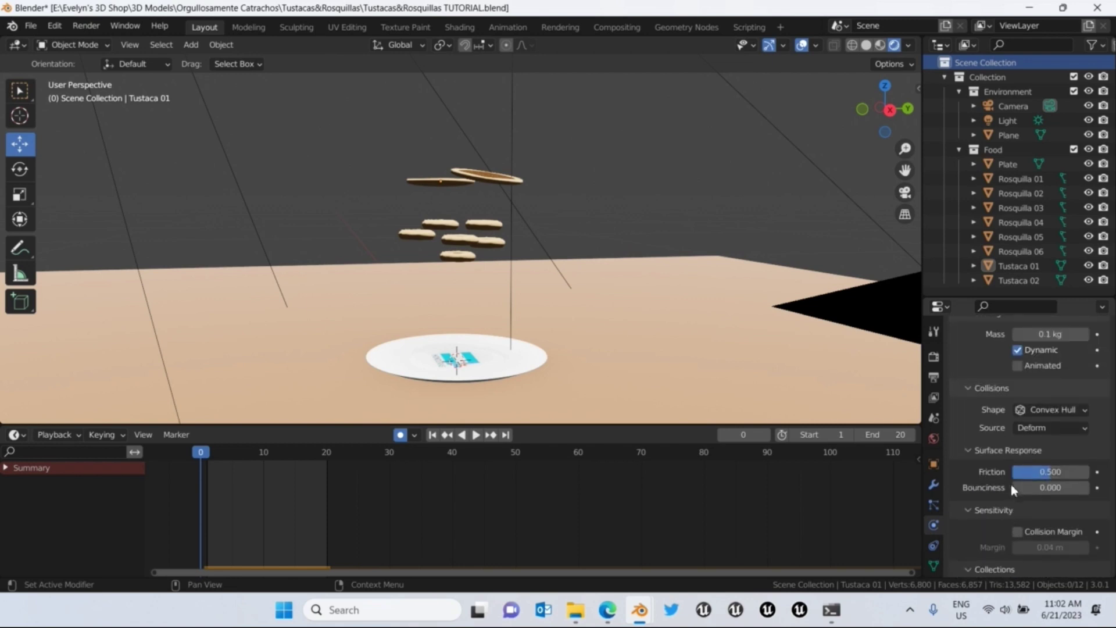
scroll(1014, 461, "up", 10)
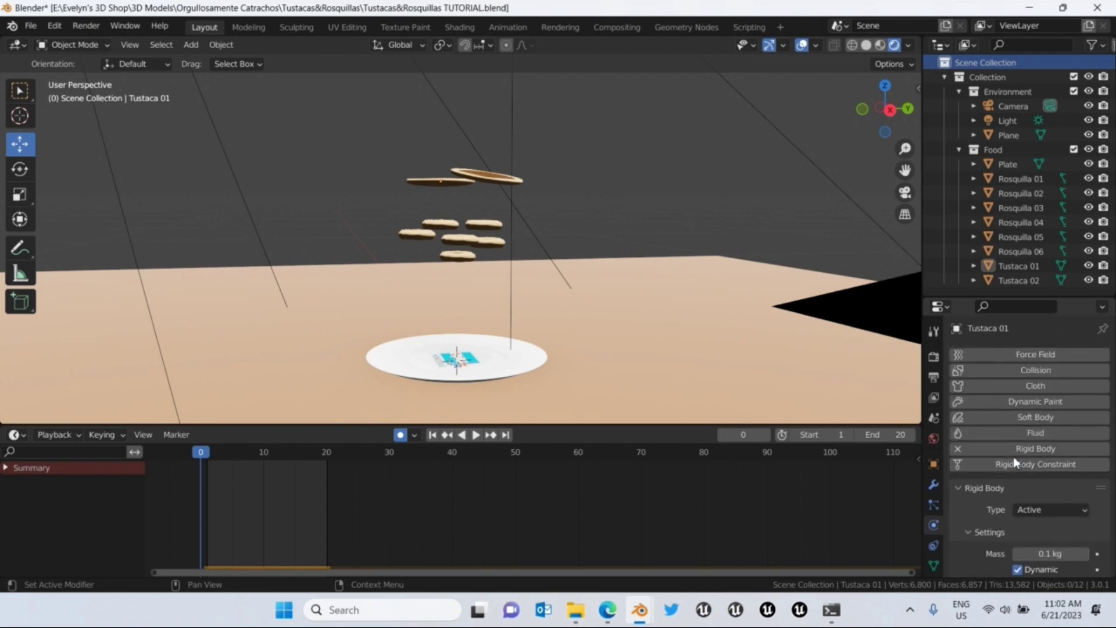
scroll(1014, 461, "down", 5)
Step: Compare the Plate's passive rigid body with the 0.05 kg Rosquillas 01–06
left_click(1036, 193)
left_click(1011, 235)
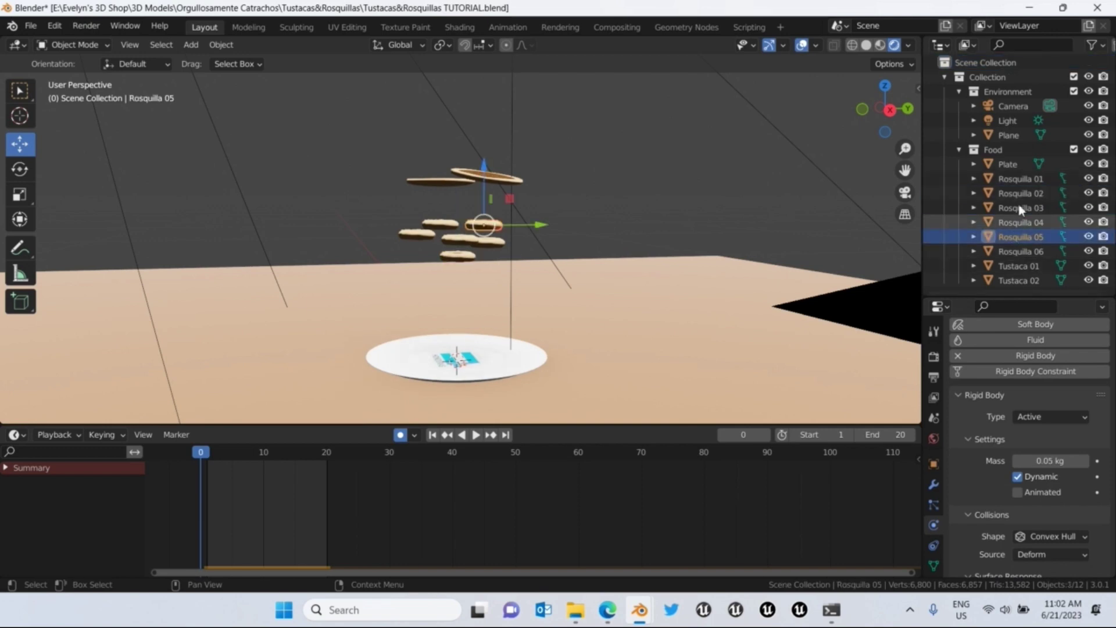
left_click(1007, 165)
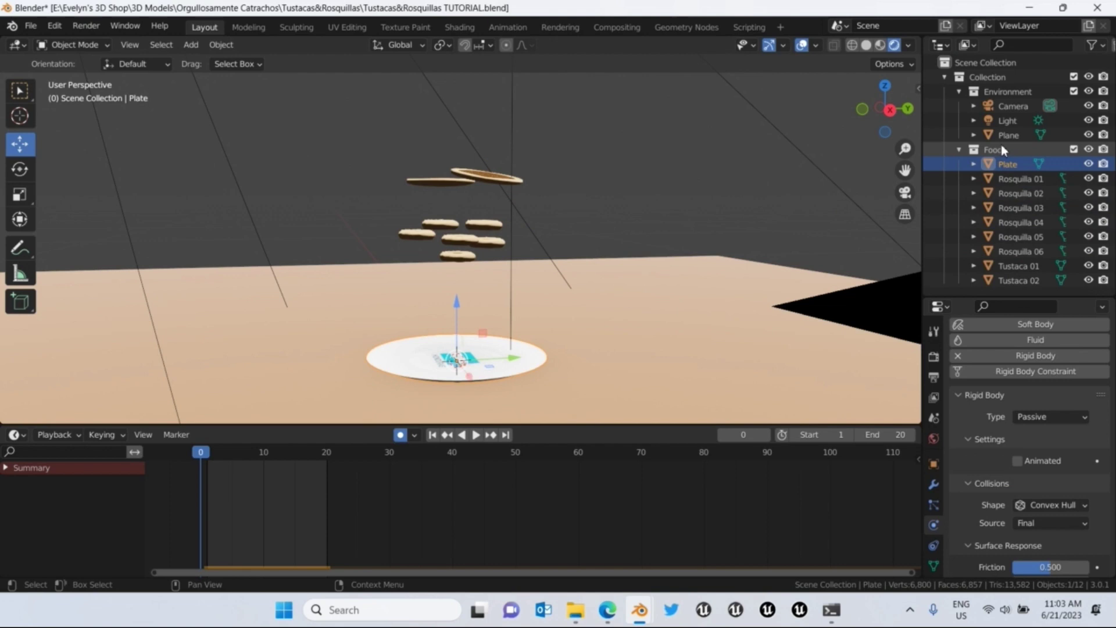
left_click(1014, 178)
left_click(1014, 207)
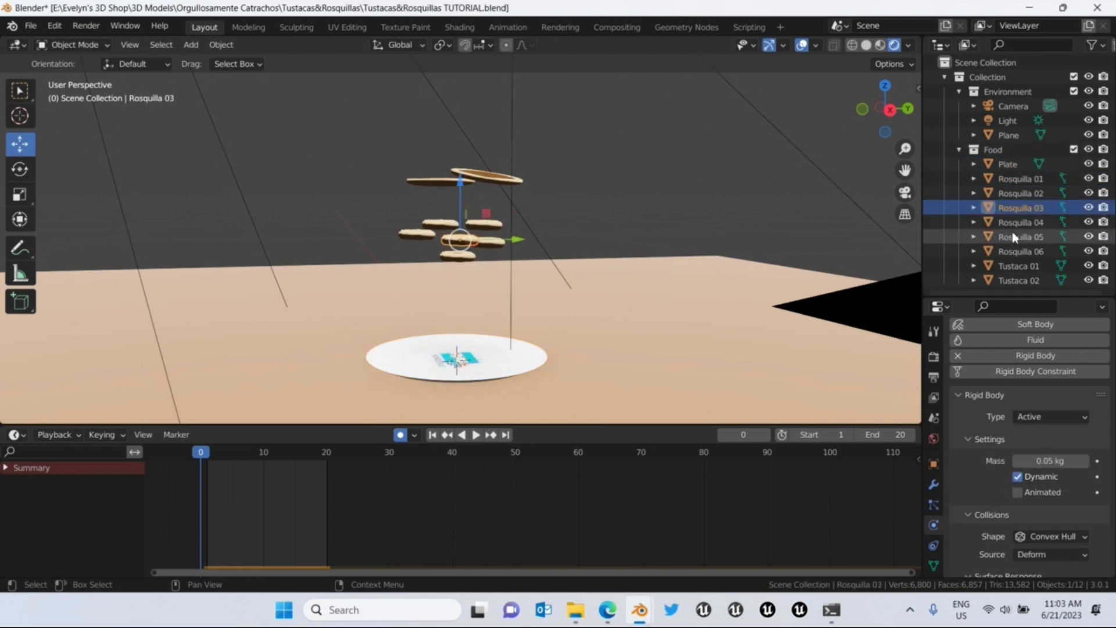
left_click(1016, 193)
left_click(1020, 251)
left_click(1017, 193)
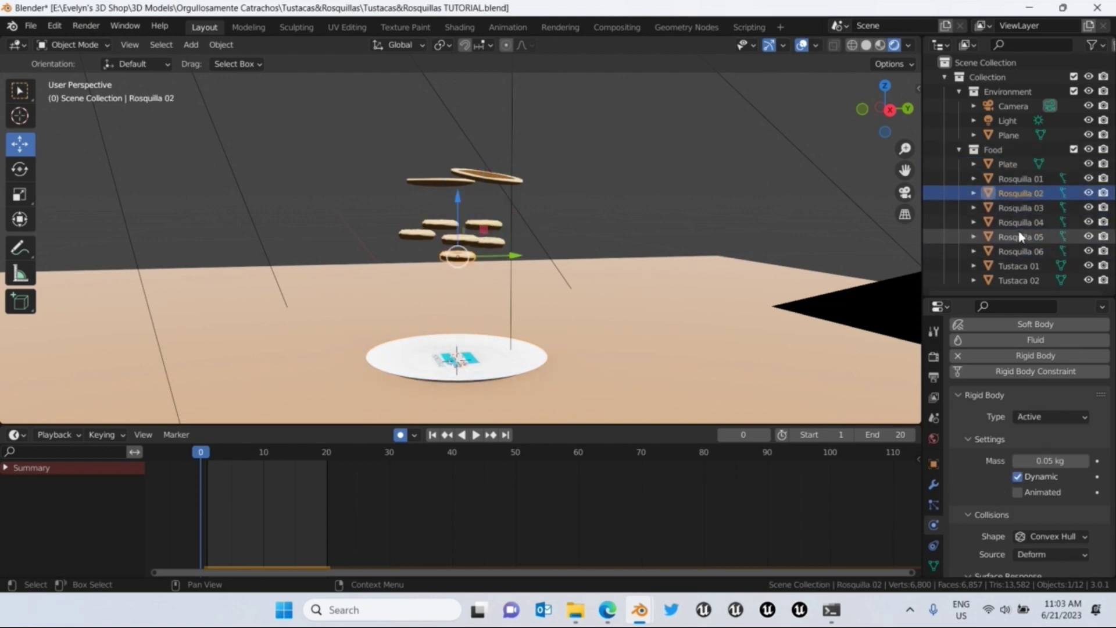
left_click(1017, 222)
Step: Check Tustaca 02's 0.1 kg mass and the Plate again, ending on Rosquilla 04
left_click(1018, 251)
left_click(1015, 179)
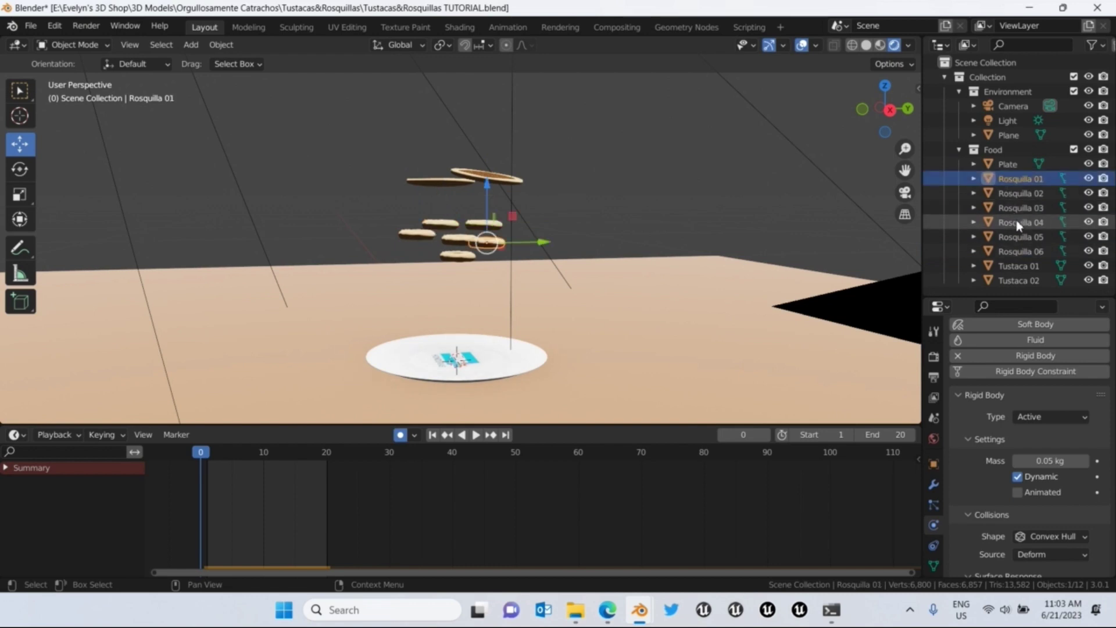
left_click(1018, 236)
left_click(1020, 279)
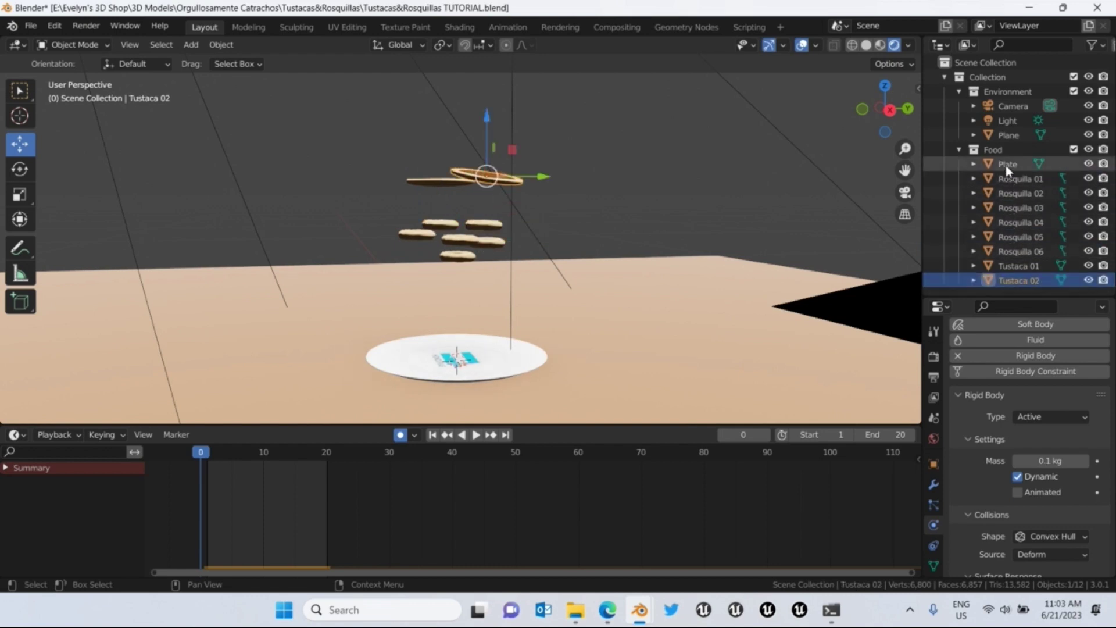
left_click(1006, 166)
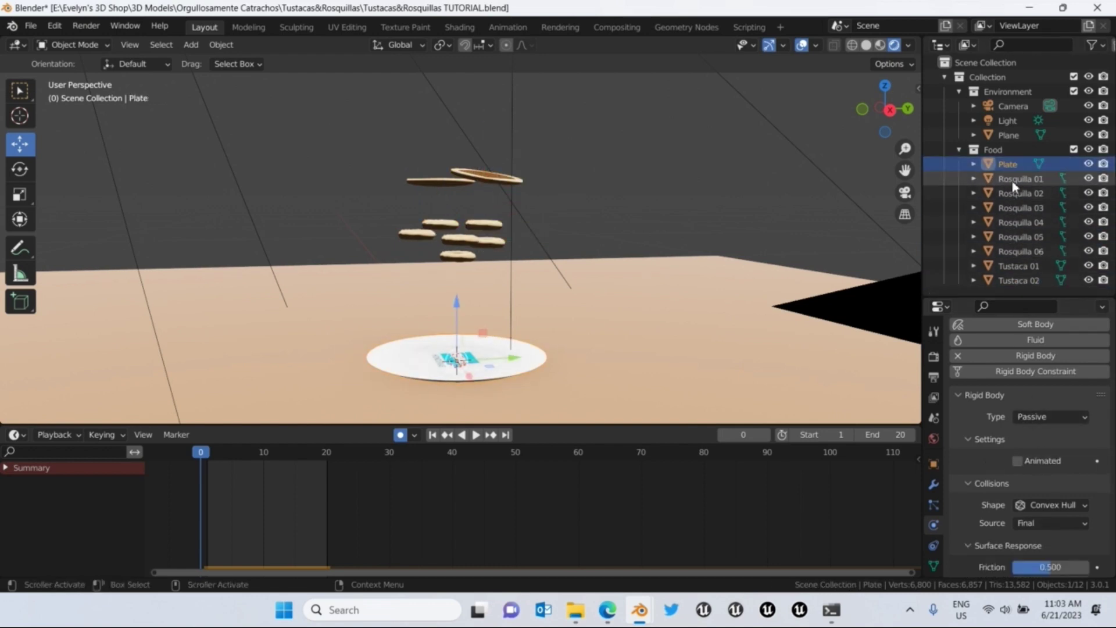
left_click(1017, 237)
left_click(1017, 251)
left_click(1013, 280)
left_click(1016, 222)
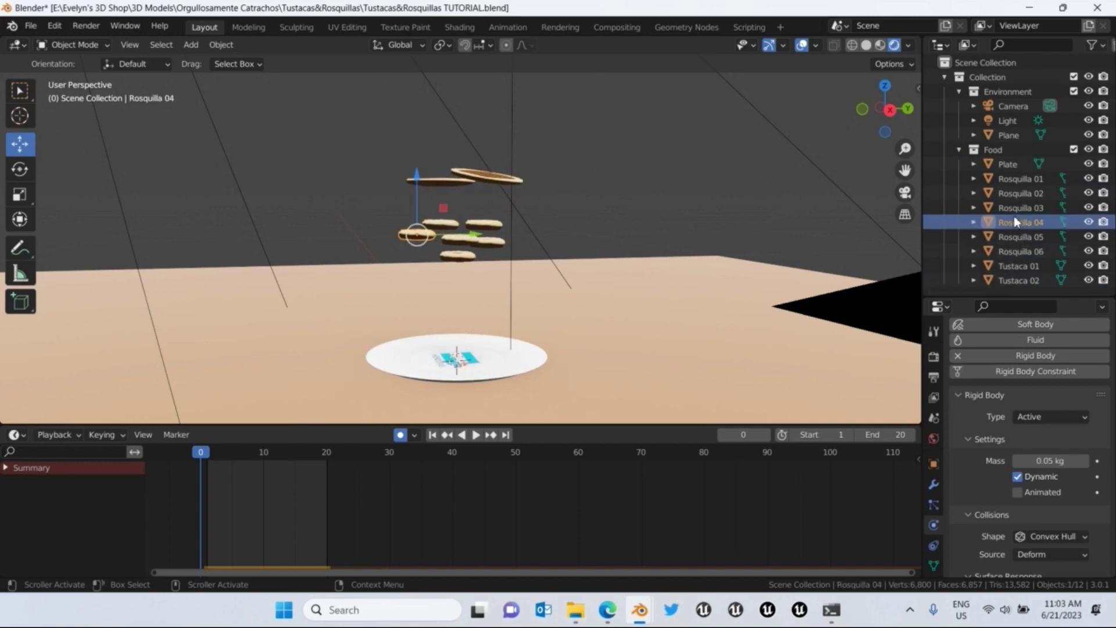
Step: Bring up Scene properties and select Rosquilla 02
left_click(934, 418)
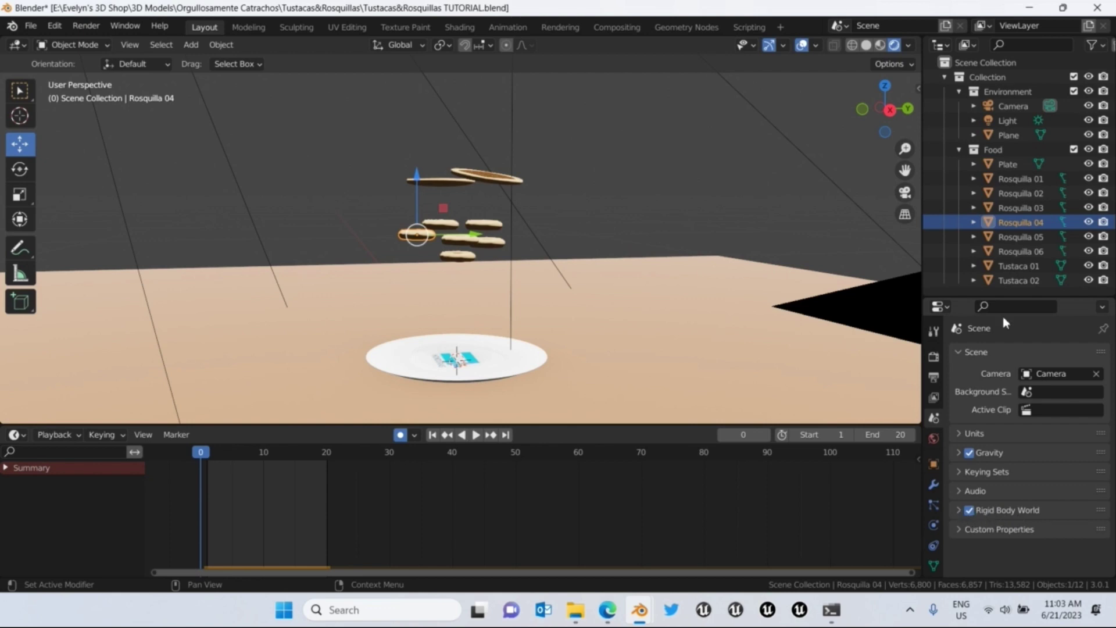
left_click(1020, 192)
left_click(1019, 251)
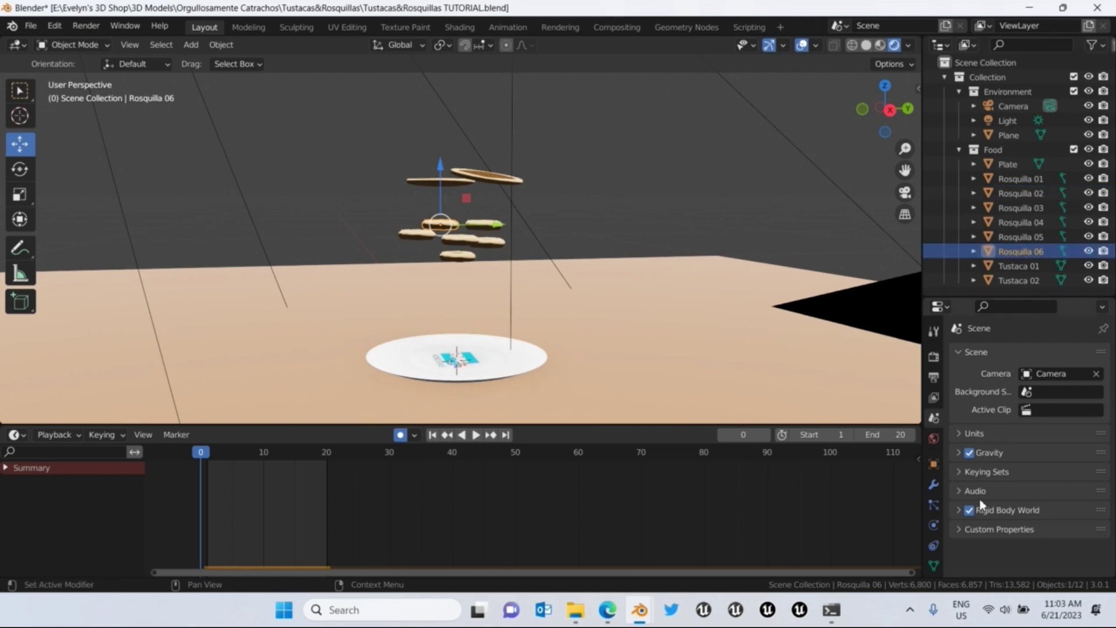
left_click(1020, 192)
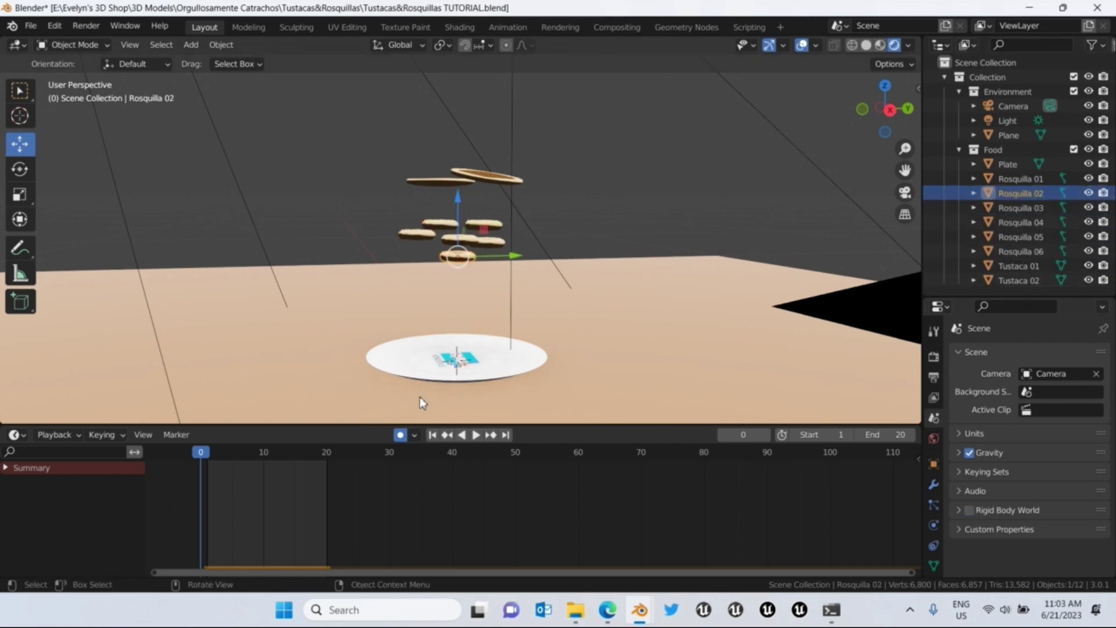
Step: Test playback without physics, then enable Rigid Body World and expand its settings
left_click(476, 436)
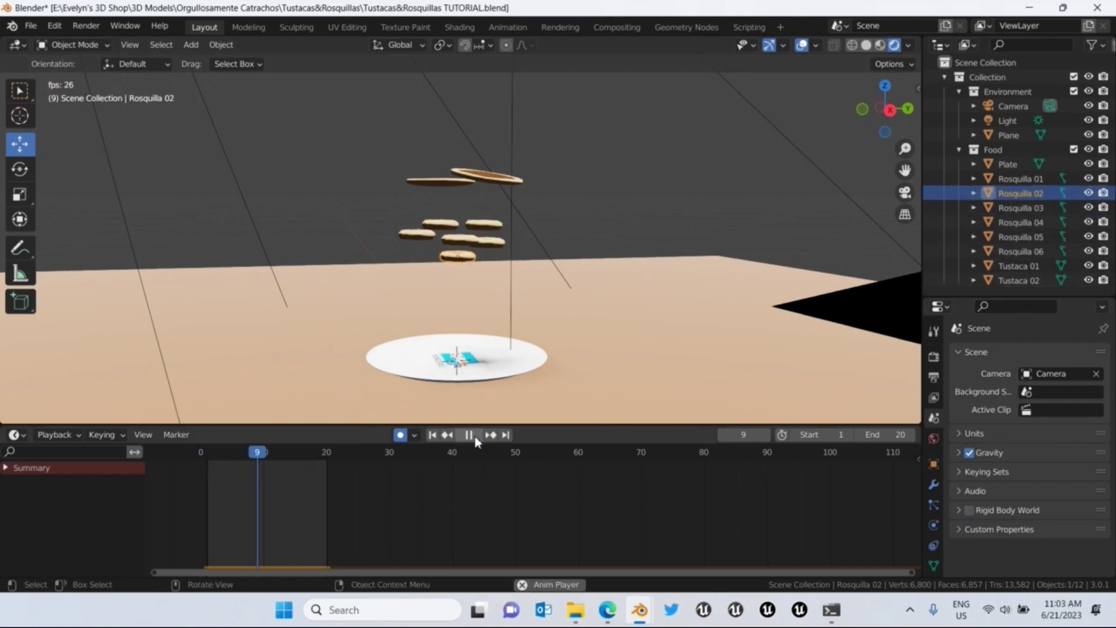
left_click(470, 436)
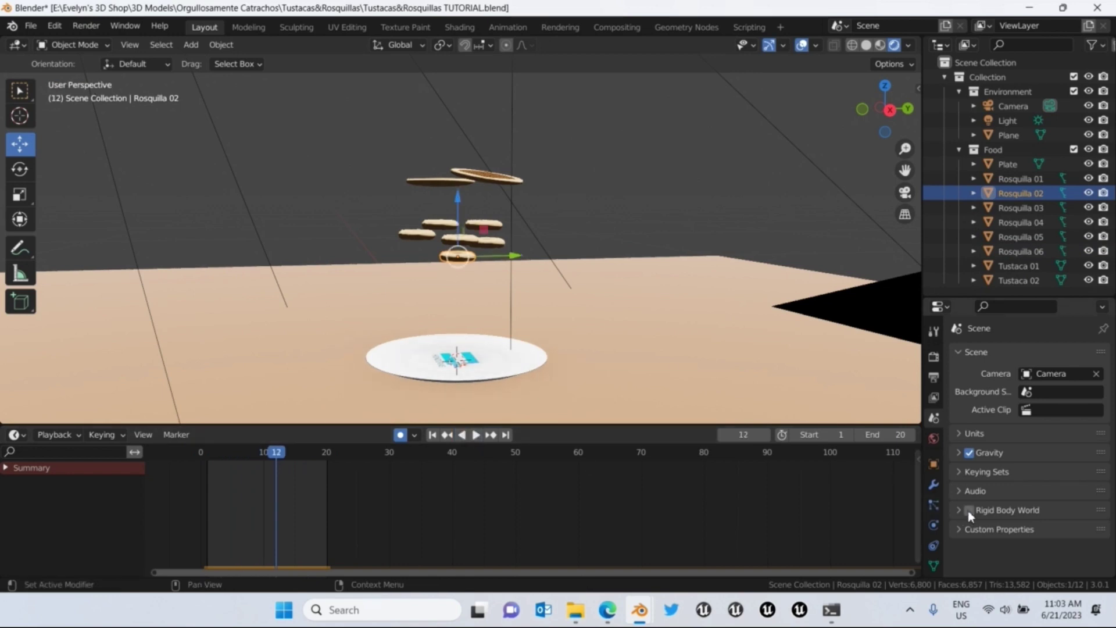
left_click(967, 510)
left_click(956, 511)
Step: Scroll the Scene properties to review the Rigid Body World cache frame range
scroll(1034, 396, "down", 6)
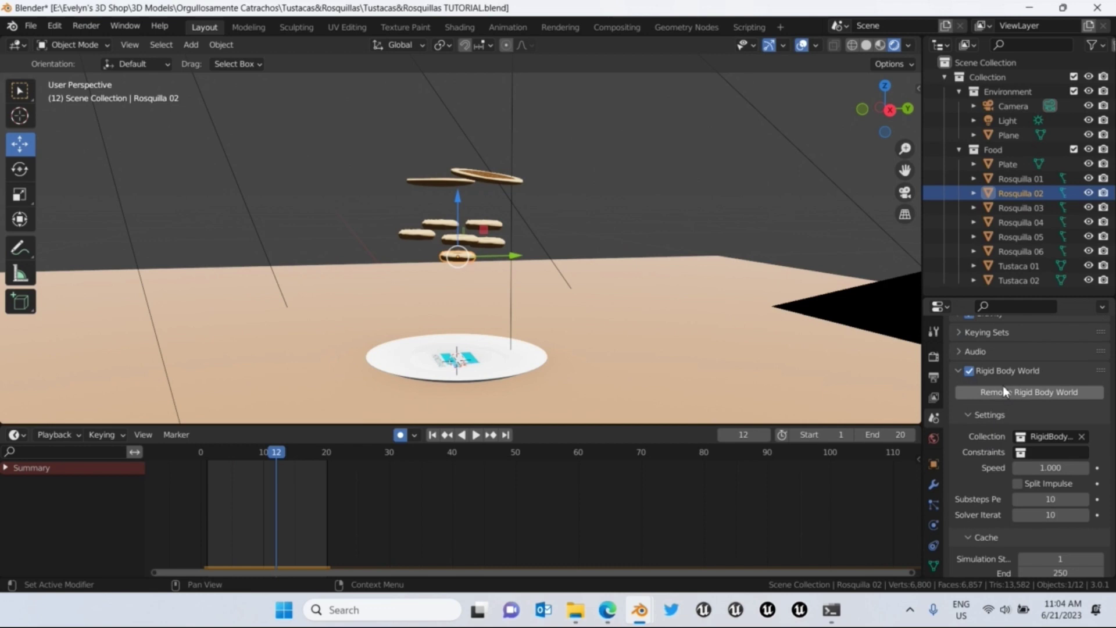
scroll(1004, 390, "down", 4)
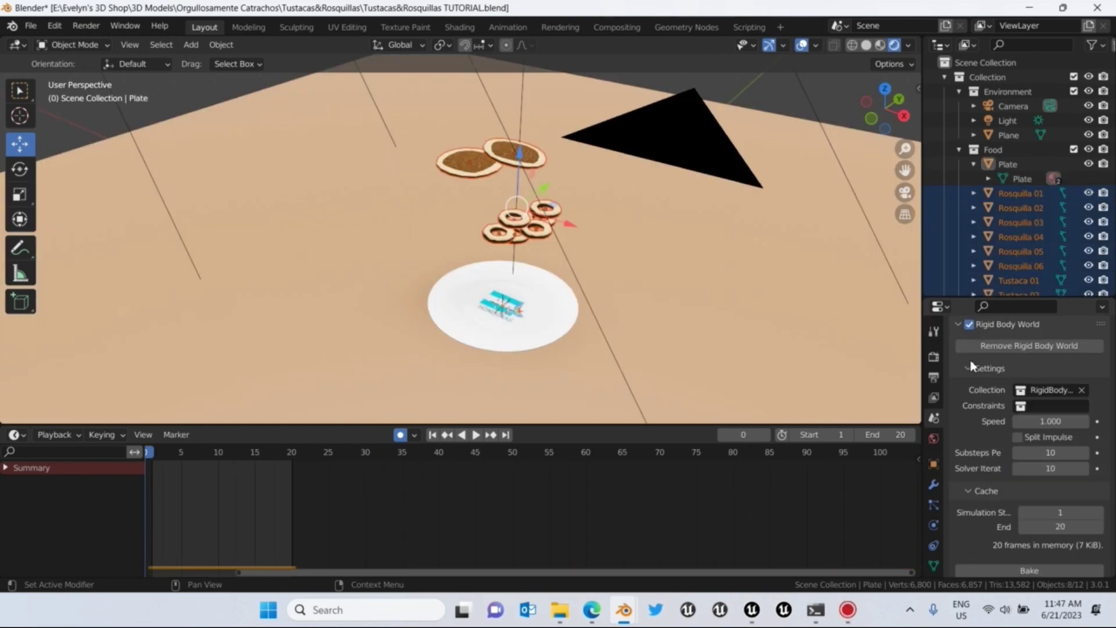
scroll(971, 365, "up", 2)
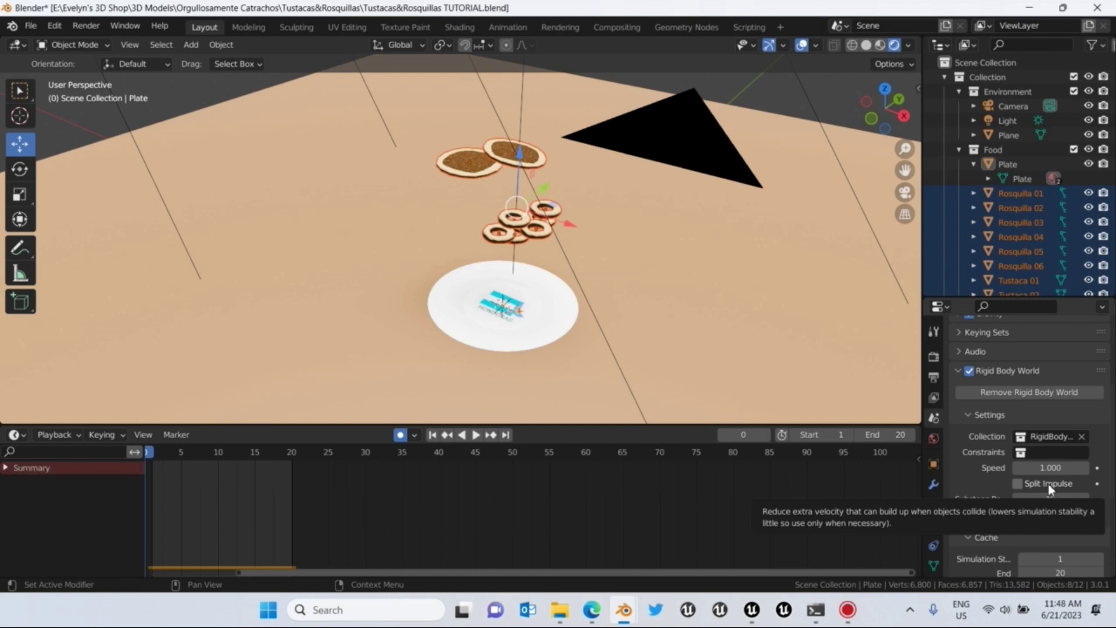
Step: Drag the viewport border left to widen the Outliner and Properties panels
scroll(1009, 484, "down", 3)
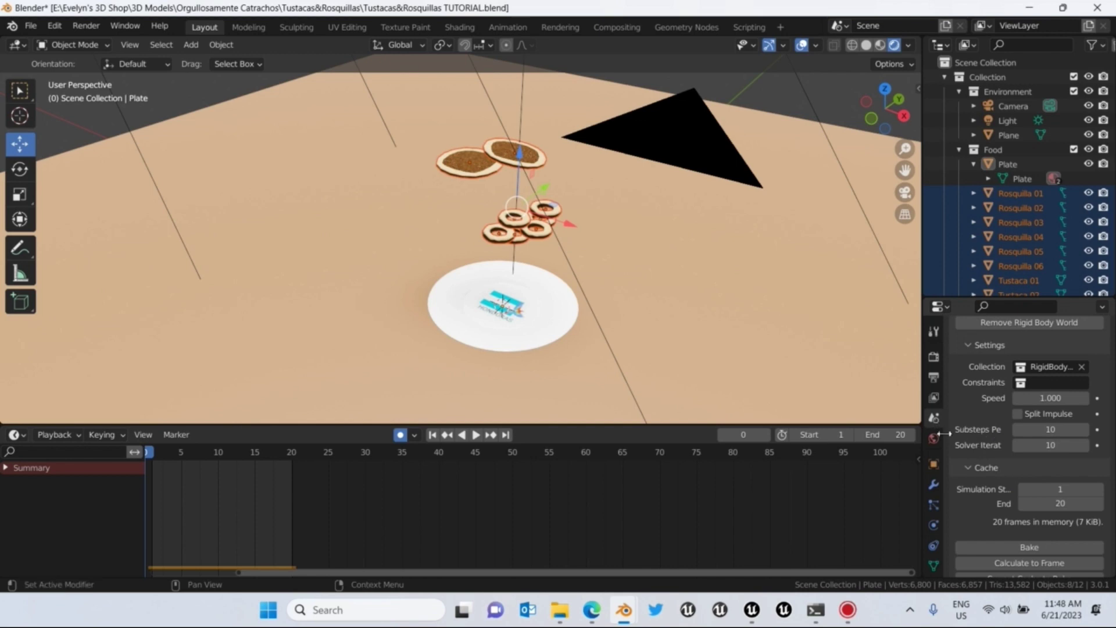
left_click_drag(924, 425, 777, 430)
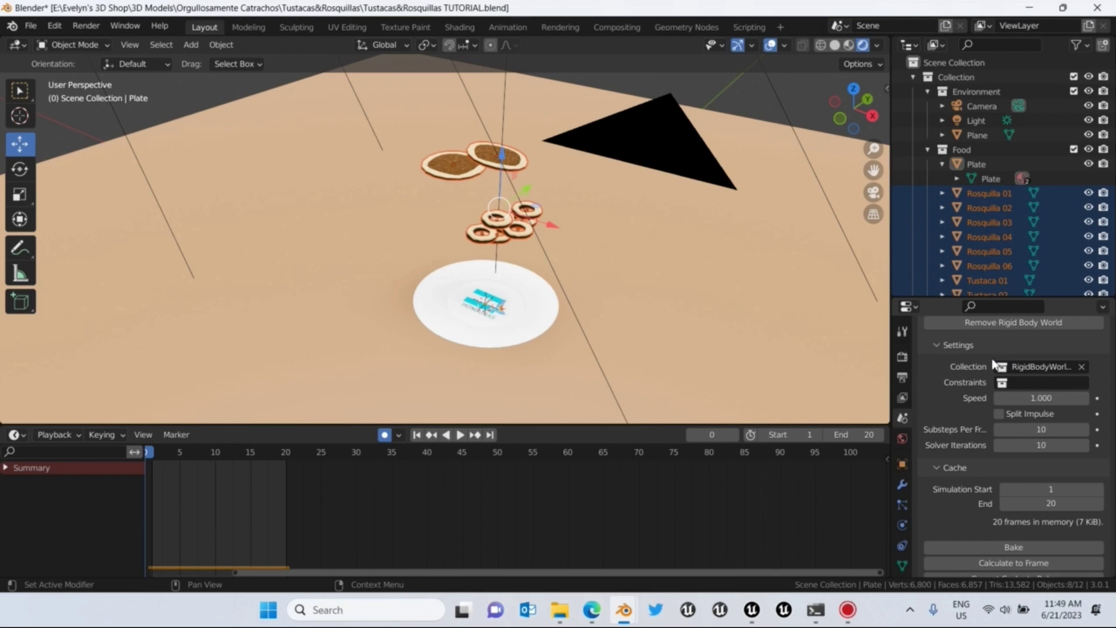
Step: Select Plate through Tustaca 02 and set the Rigid Body World collection to Food
scroll(991, 257, "down", 1)
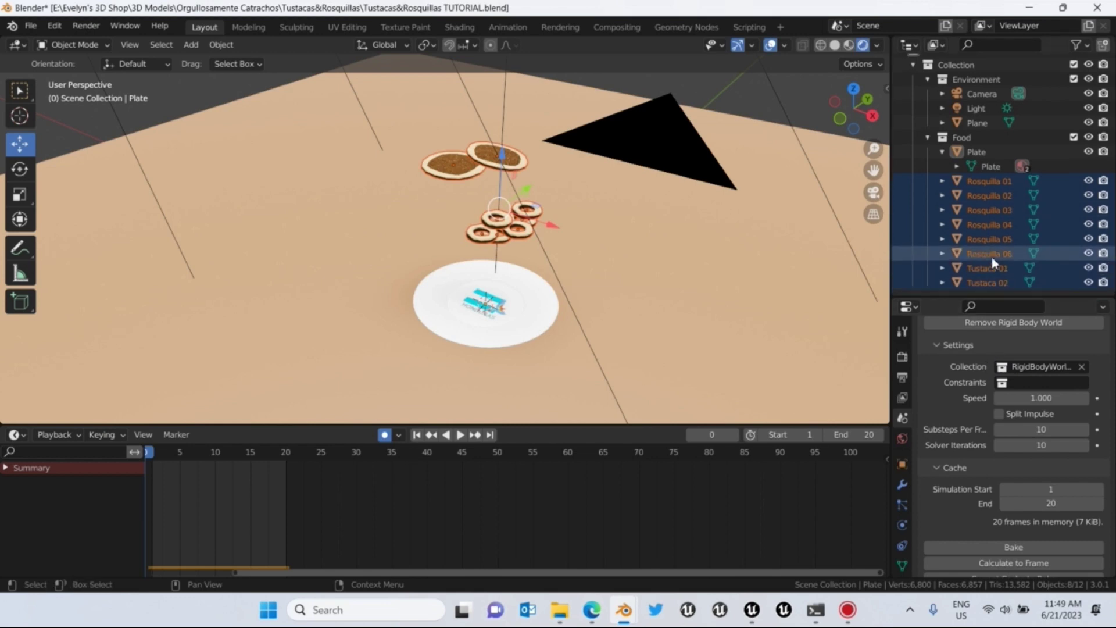
left_click(978, 151)
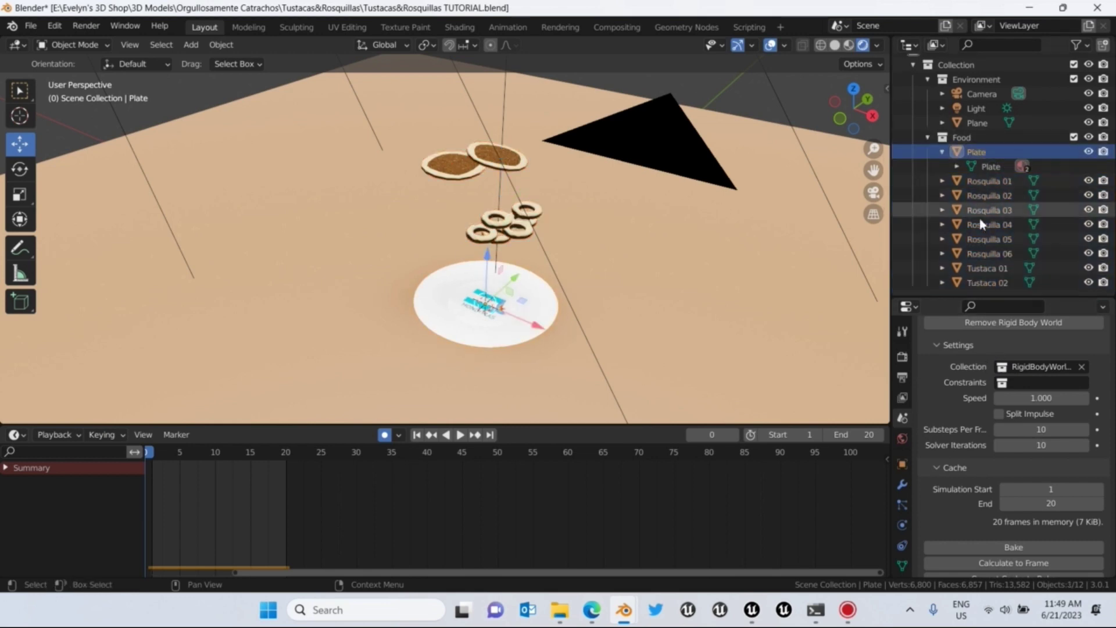
left_click(988, 284, "shift")
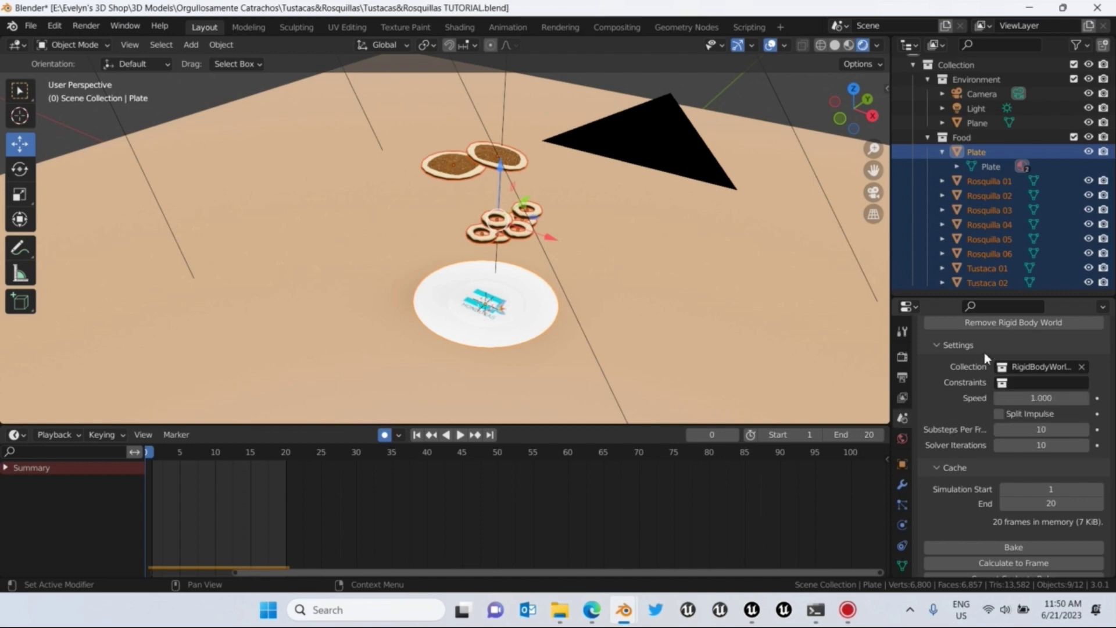
left_click(1003, 367)
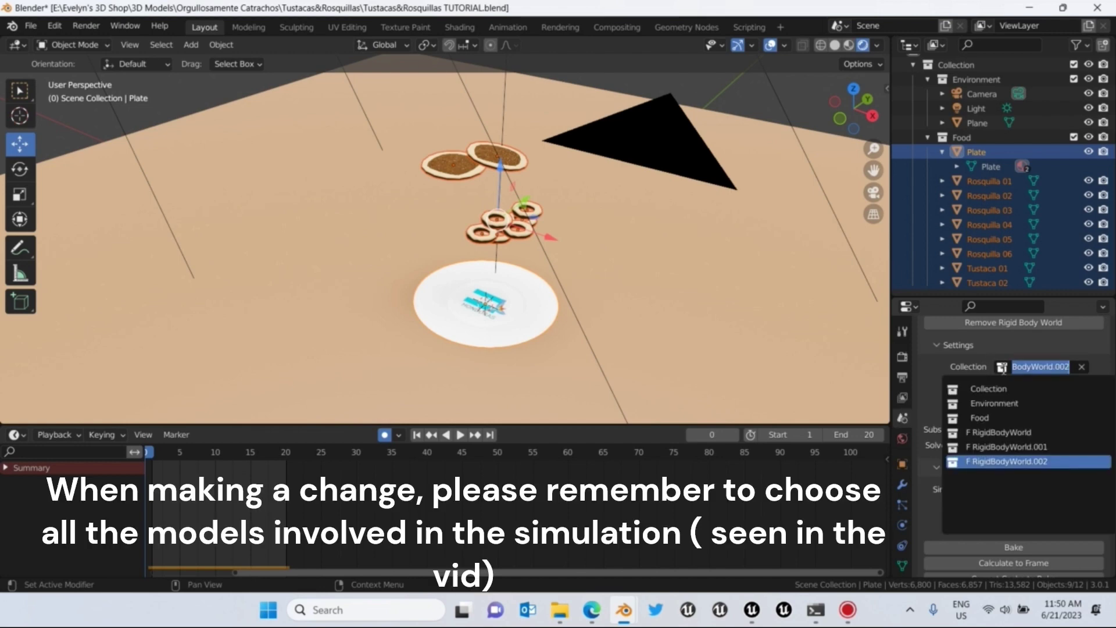
left_click(979, 417)
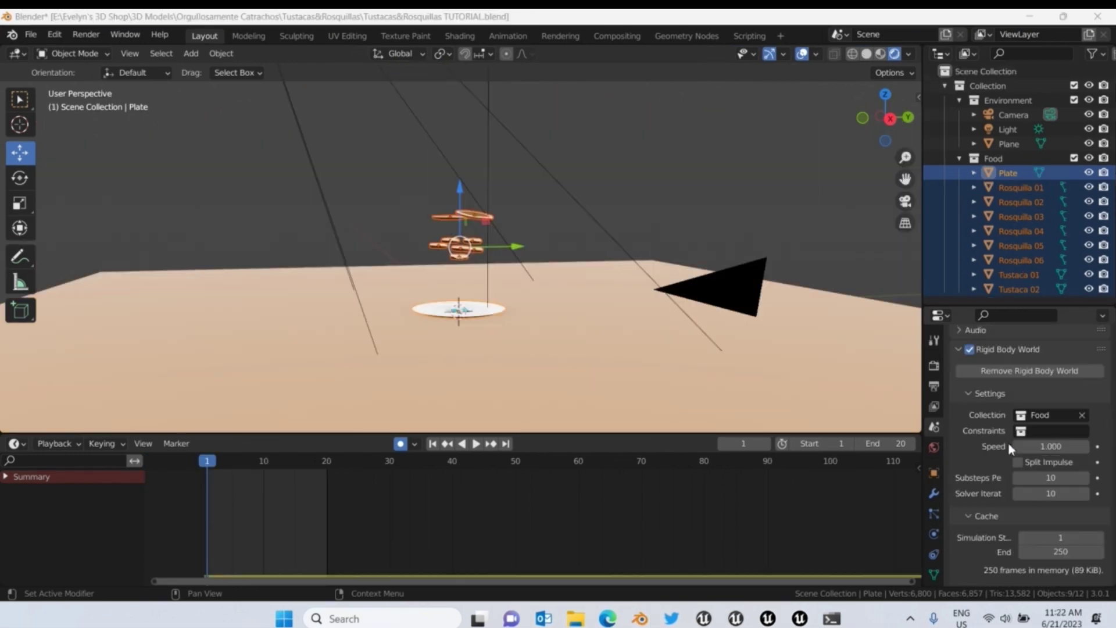
Step: Set the rigid body cache End frame to 20
scroll(1008, 441, "down", 4)
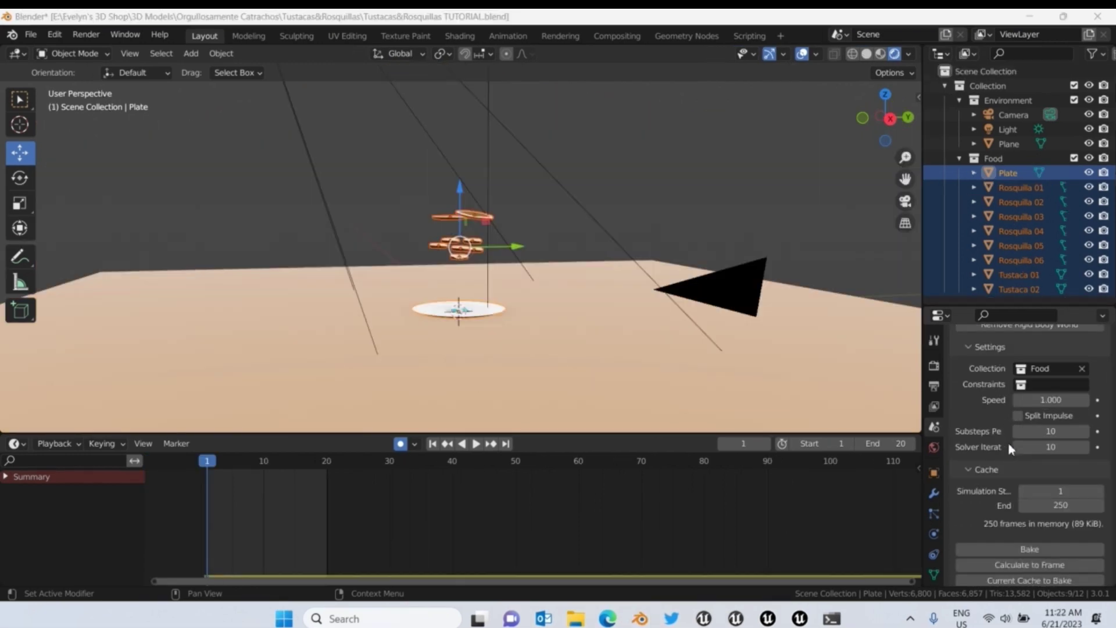
scroll(1000, 441, "down", 1)
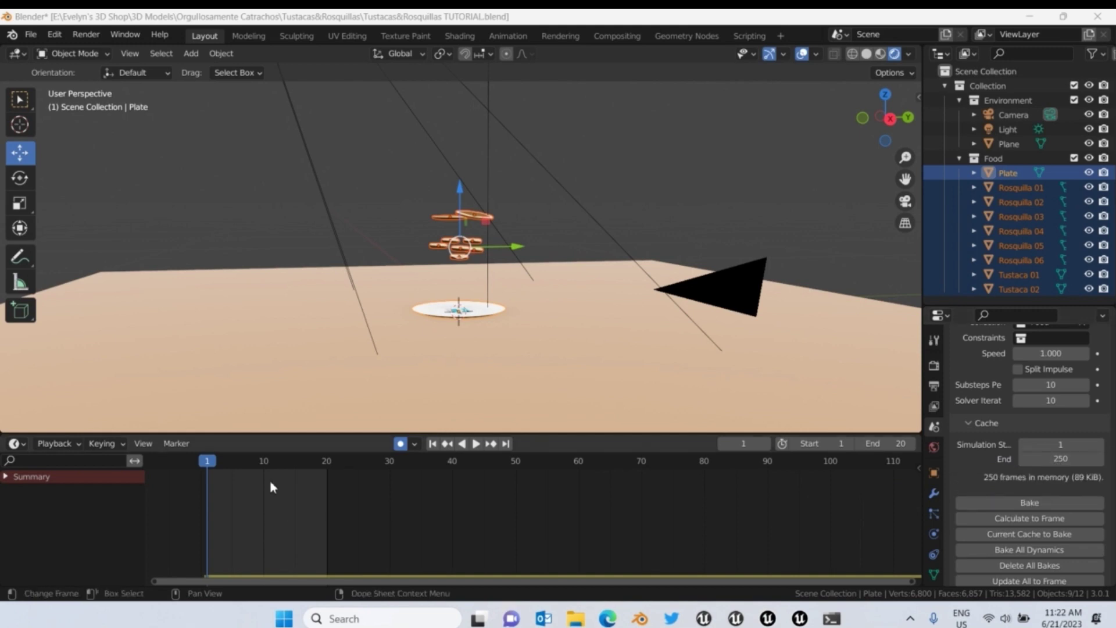
left_click(1036, 459)
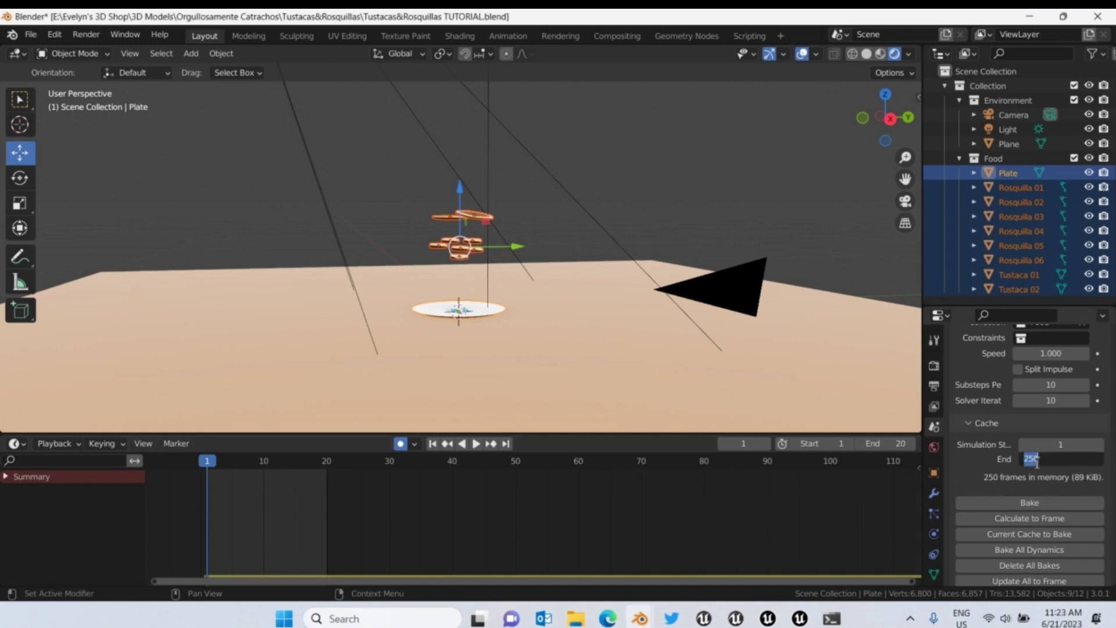
type("20")
key("Return")
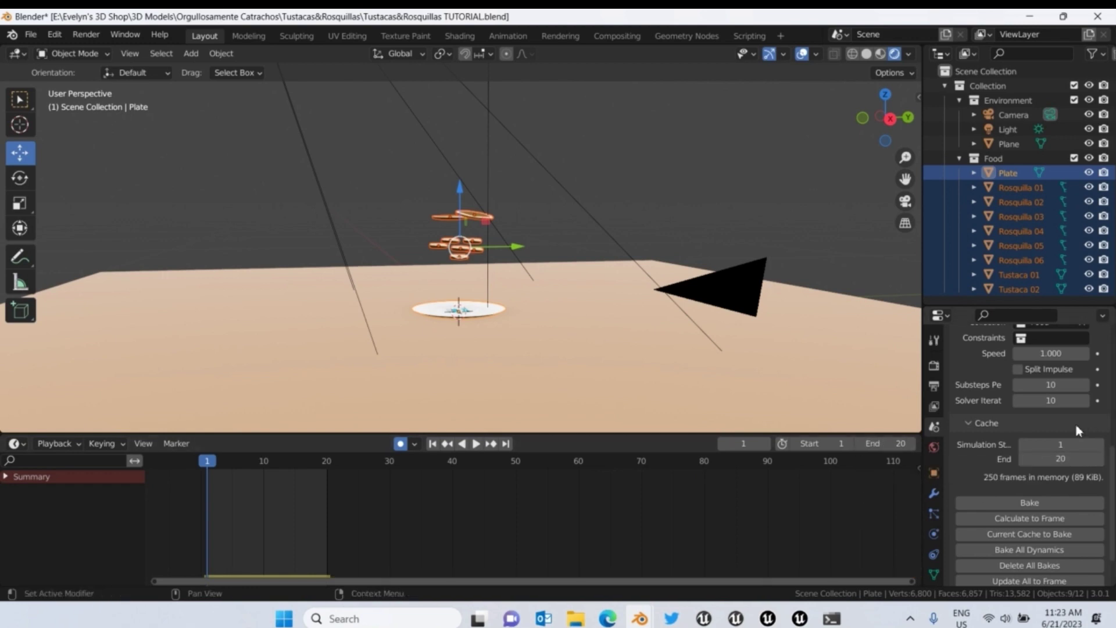
Step: Bake the rigid body simulation and play back the result
scroll(1075, 428, "down", 2)
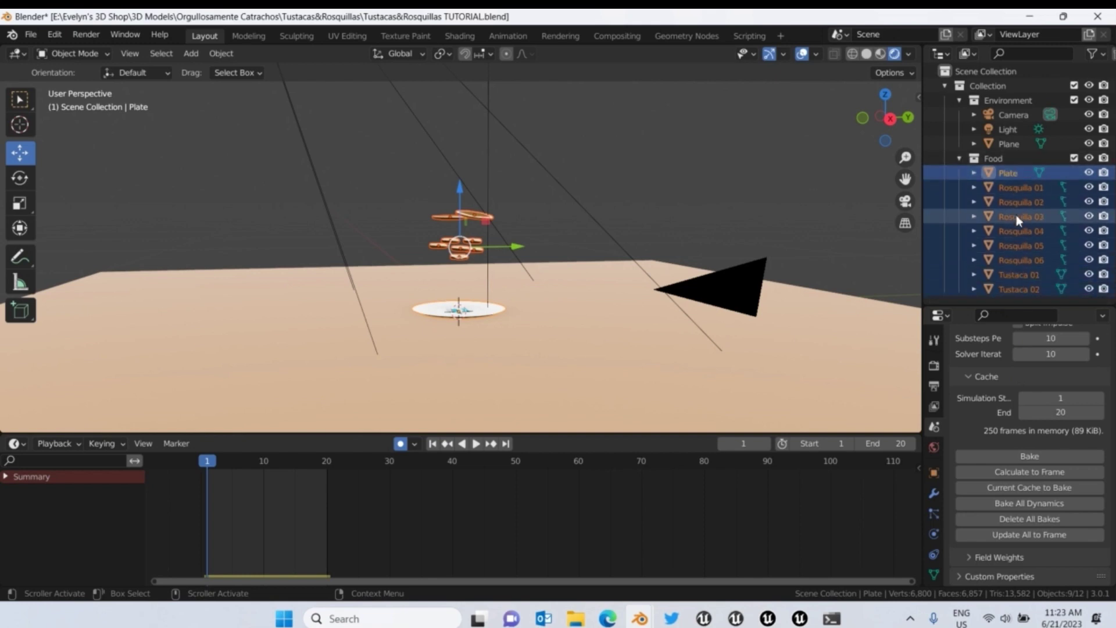
scroll(1015, 482, "up", 4)
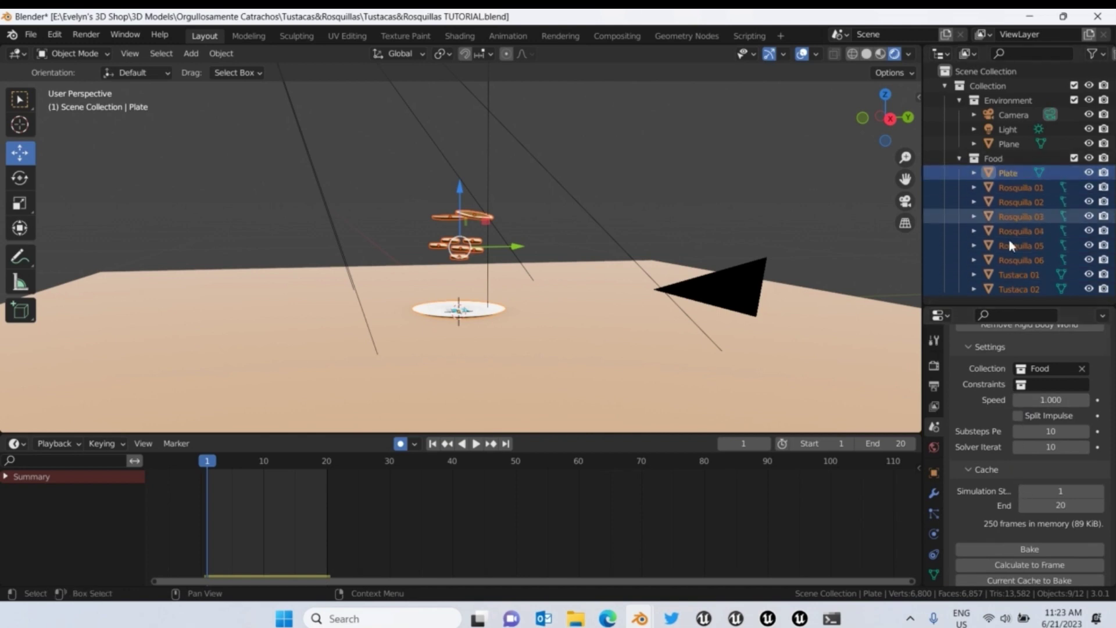
scroll(1029, 372, "down", 3)
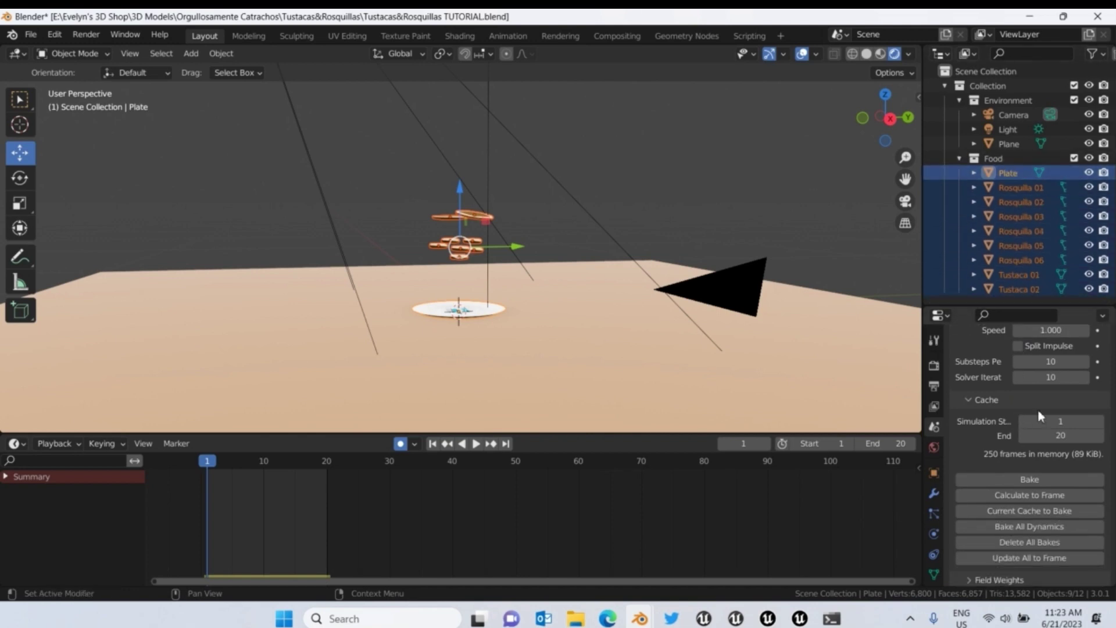
left_click(1028, 477)
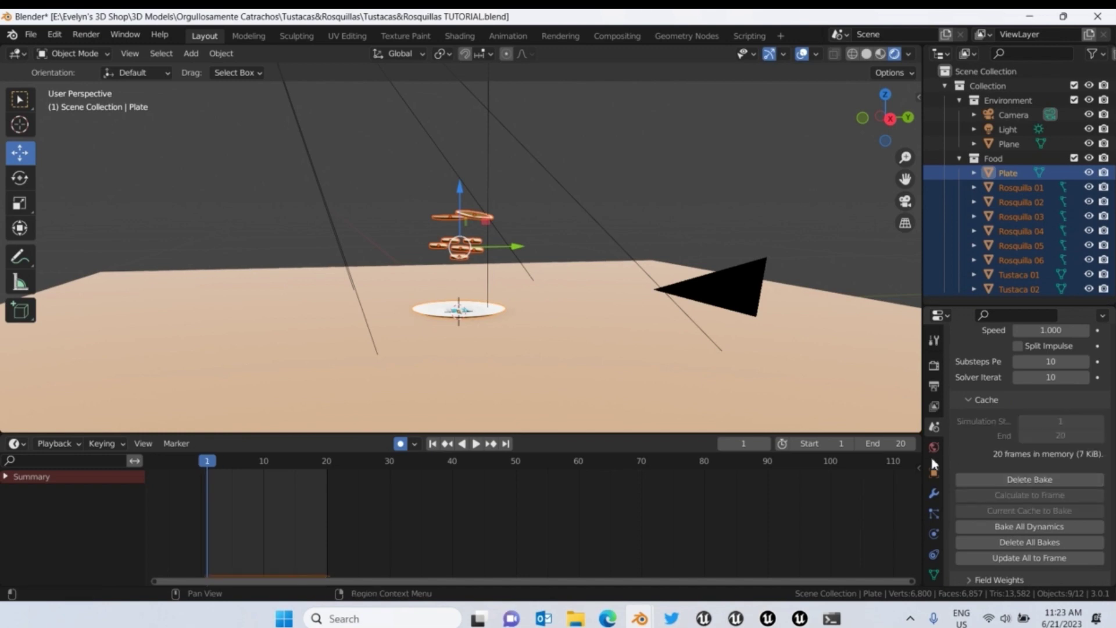
left_click(475, 446)
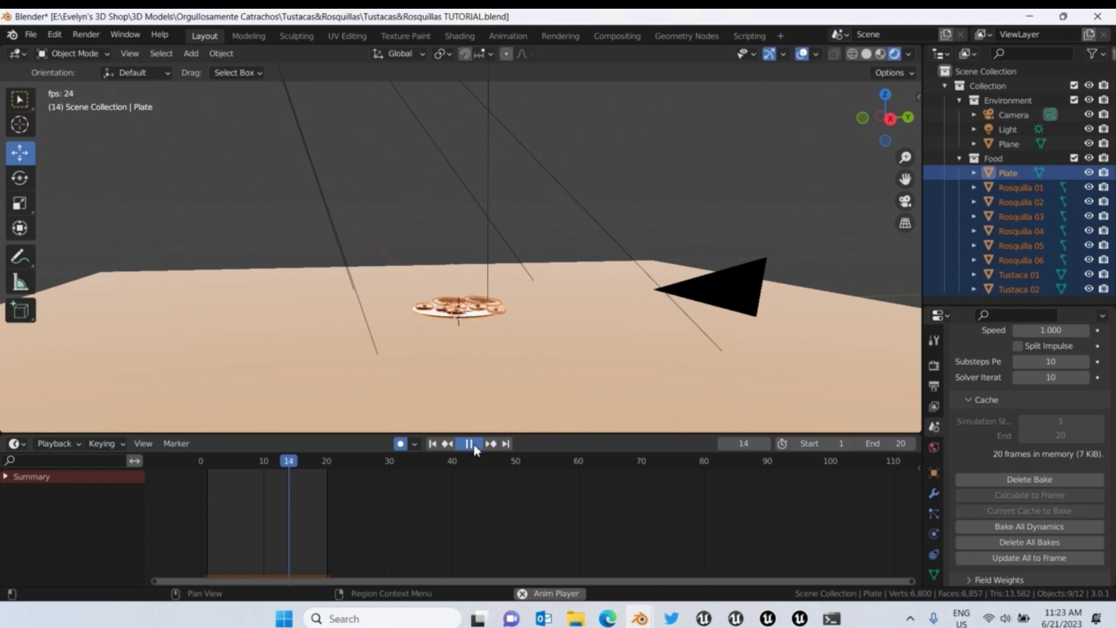
Step: Stop playback and start an Alembic (.abc) export
left_click(471, 444)
left_click(30, 36)
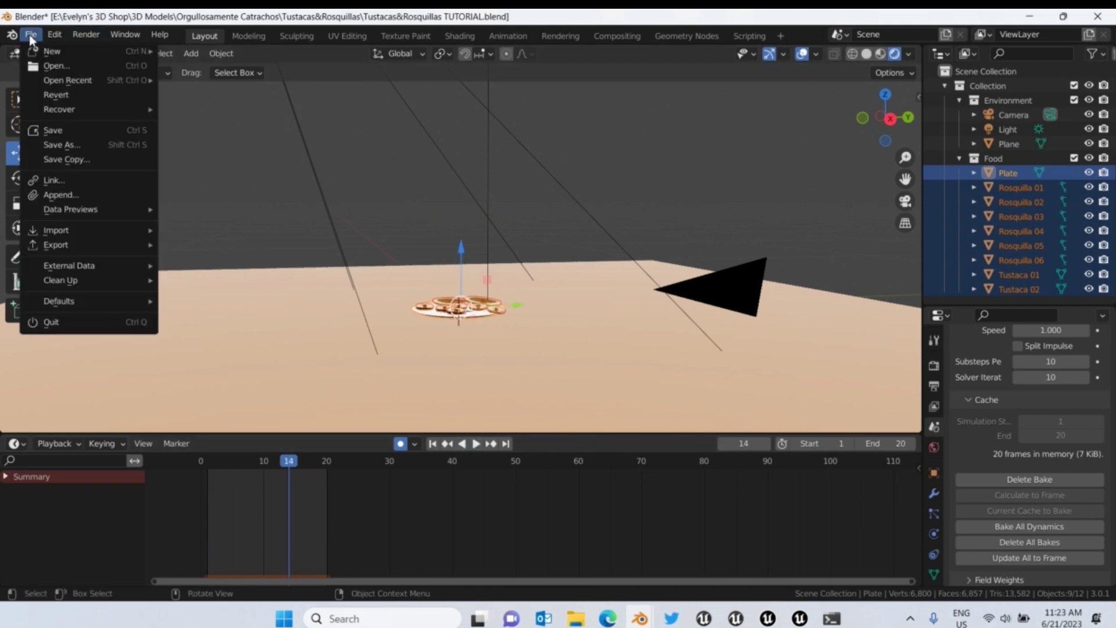
mouse_move(58, 246)
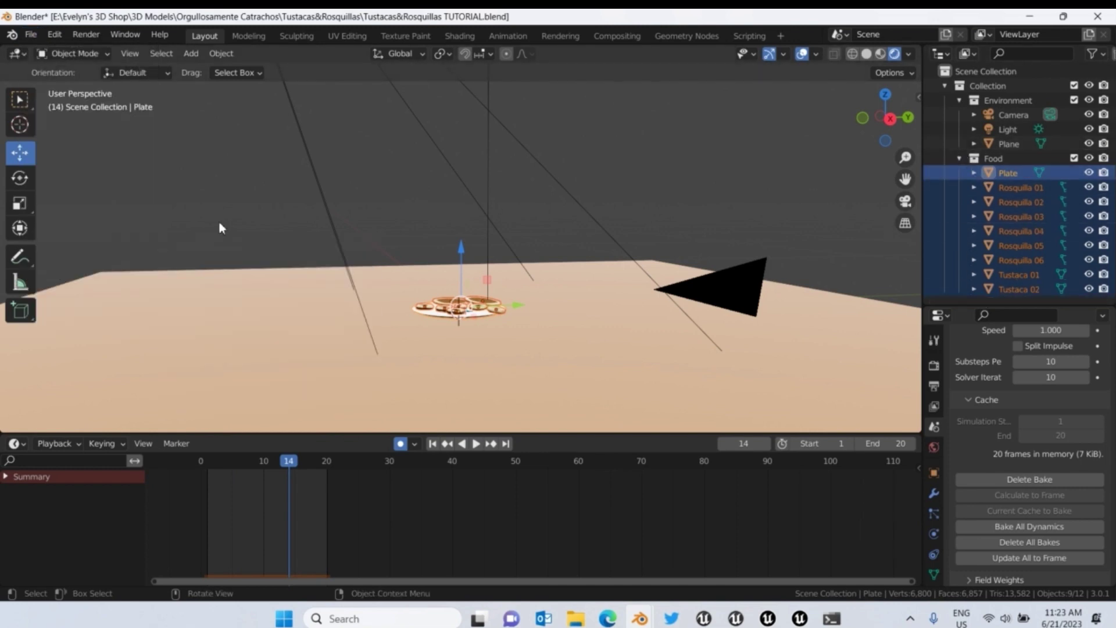
left_click(37, 38)
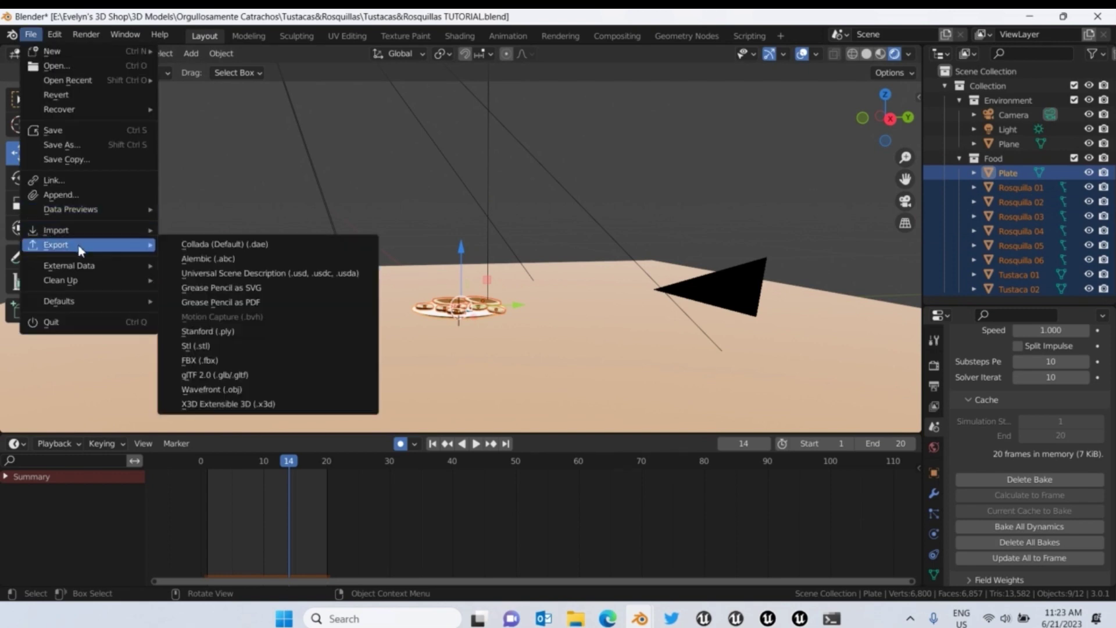
left_click(205, 260)
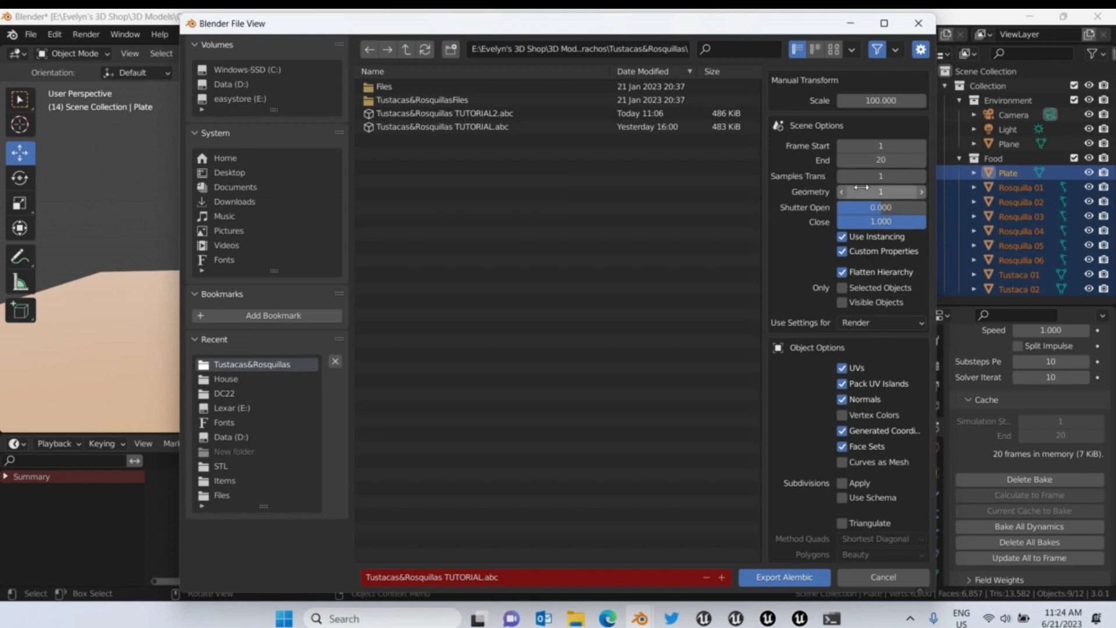
Step: Turn off Flatten Hierarchy and Face Sets and export Selected Objects only
left_click(863, 276)
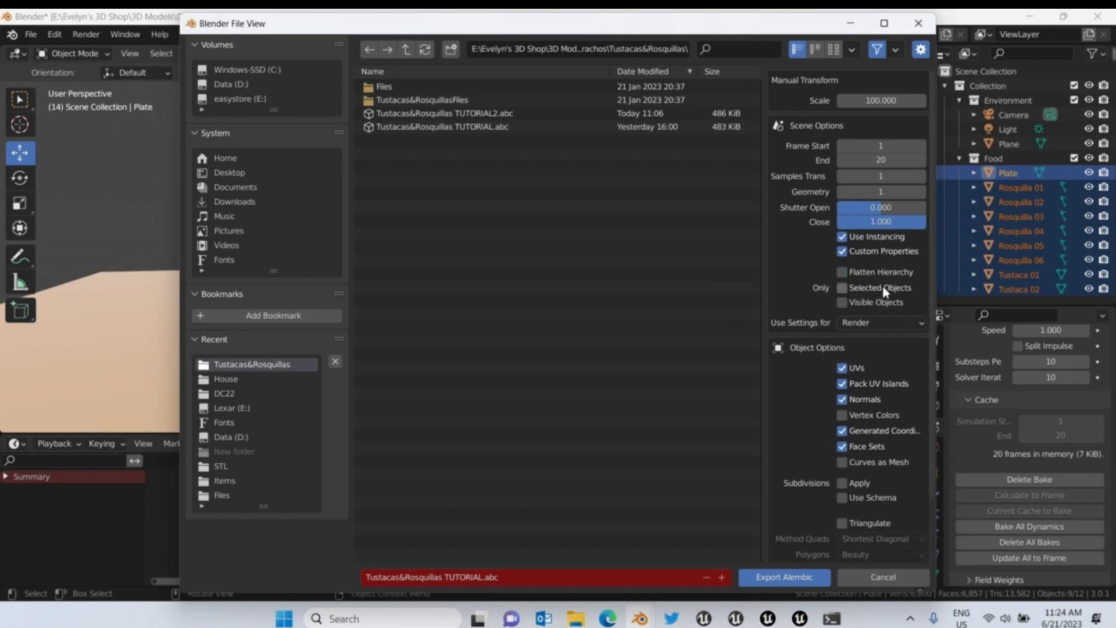
left_click(841, 289)
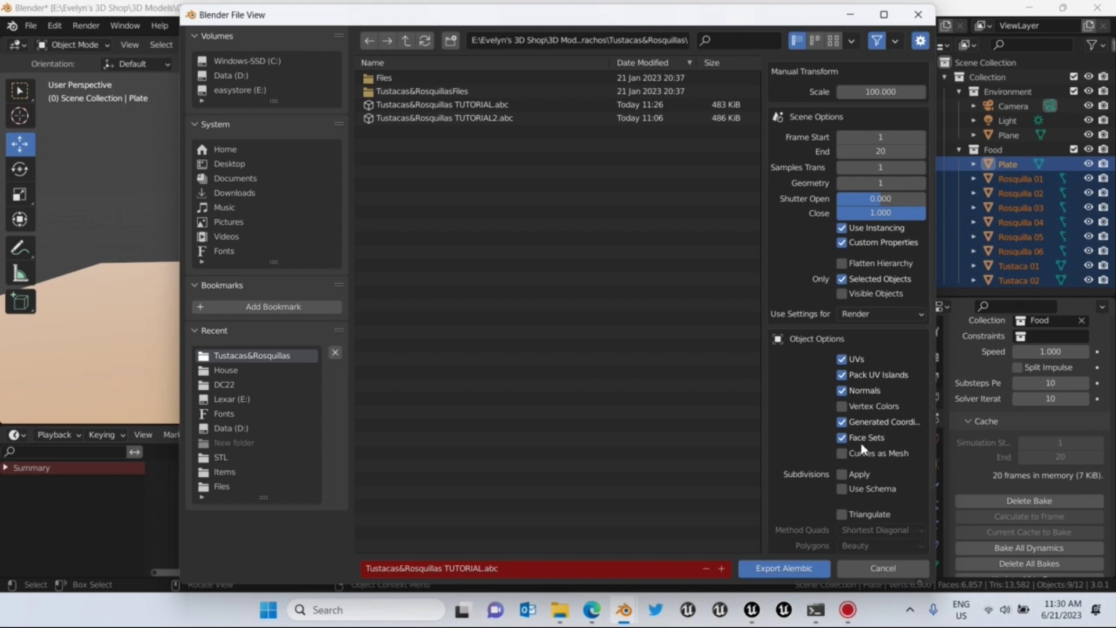
scroll(861, 441, "down", 3)
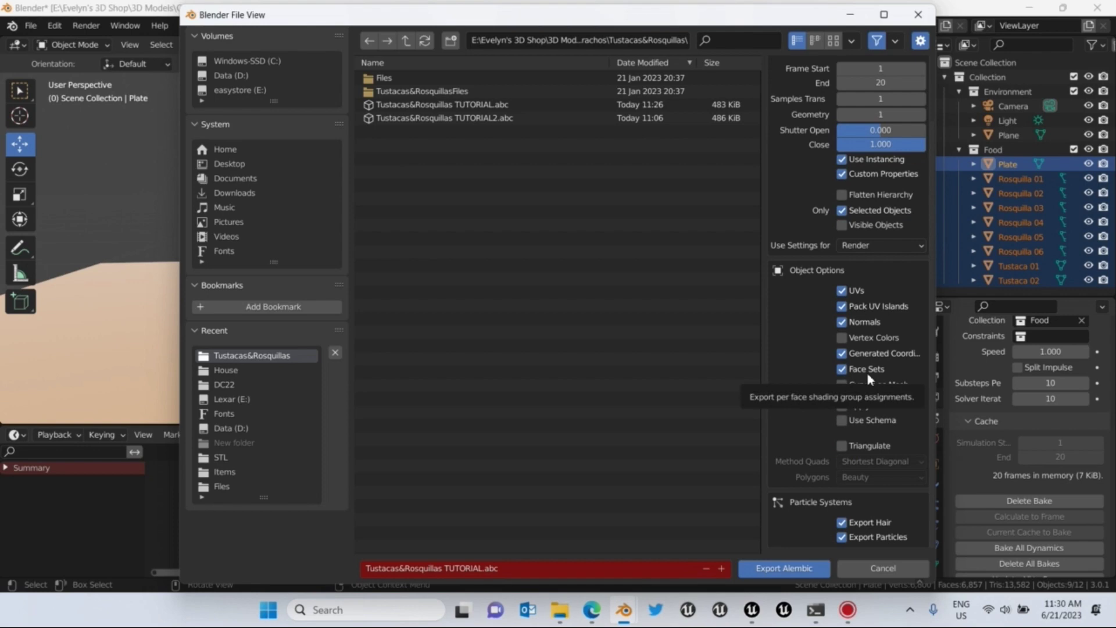
left_click(841, 369)
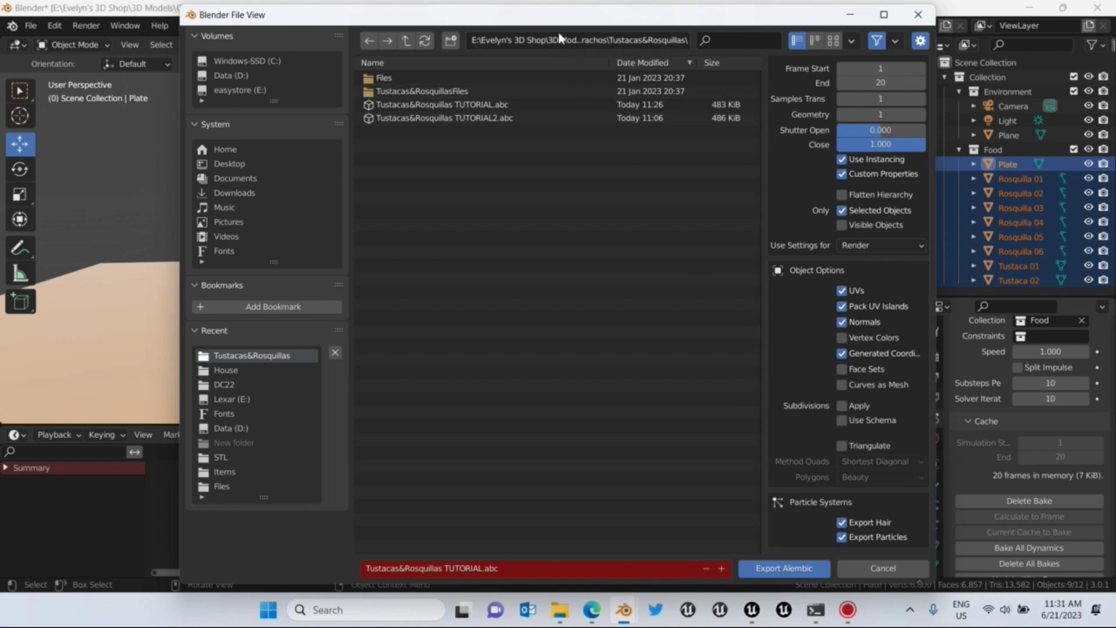
left_click_drag(548, 18, 368, 372)
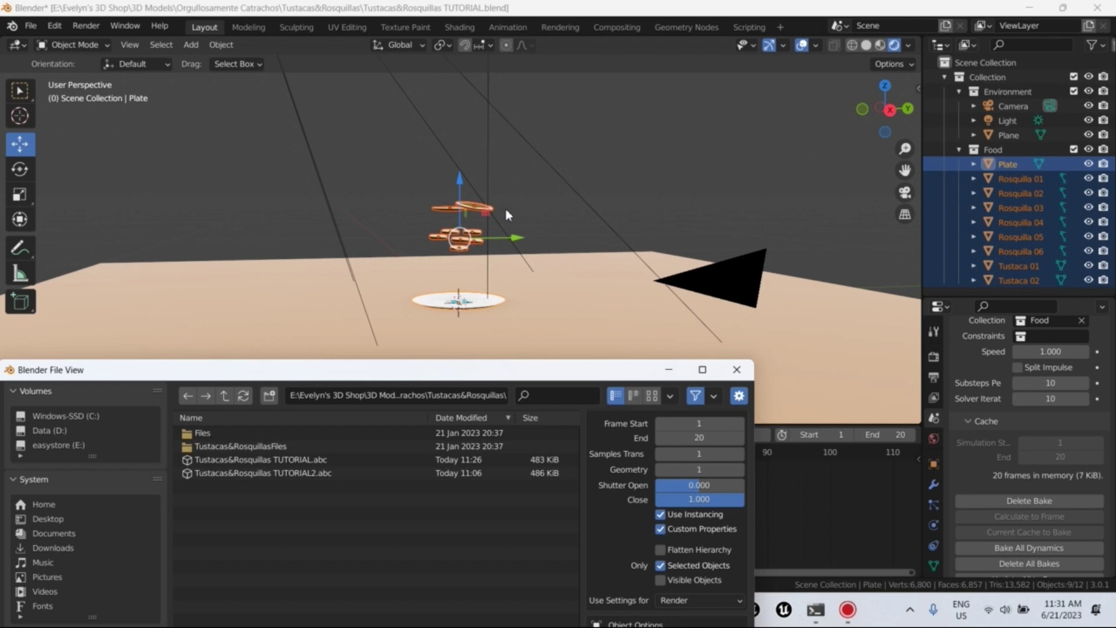
Step: Export Tustacas&Rosquillas TUTORIAL.abc with Face Sets on and Export Hair and Export Particles off
left_click_drag(453, 378, 558, 6)
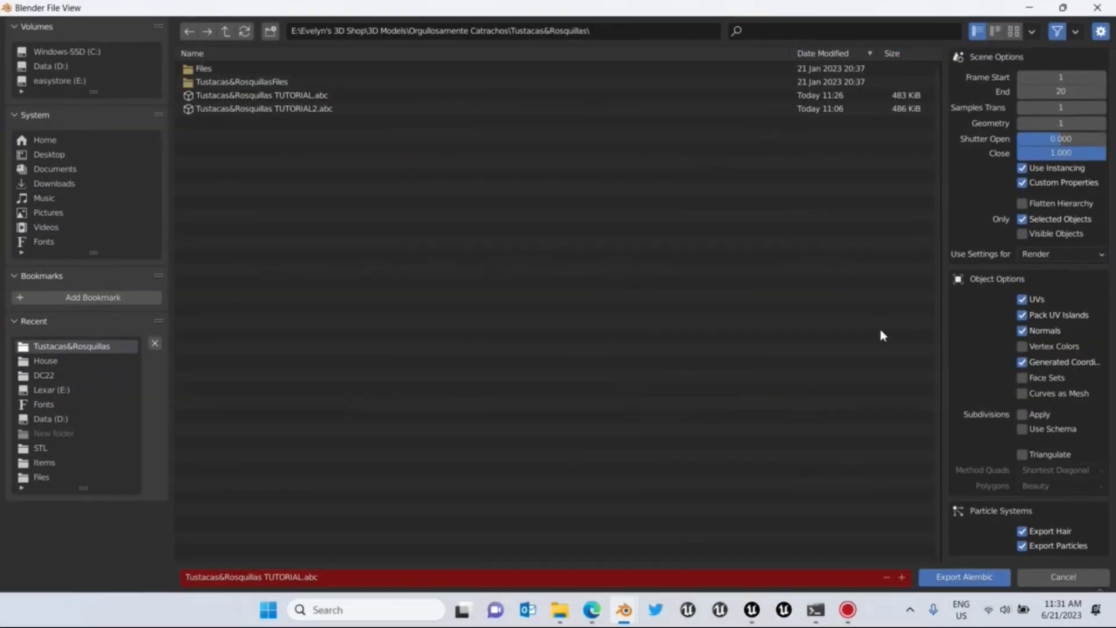
left_click(1022, 381)
left_click(1022, 532)
left_click(1021, 547)
left_click(956, 578)
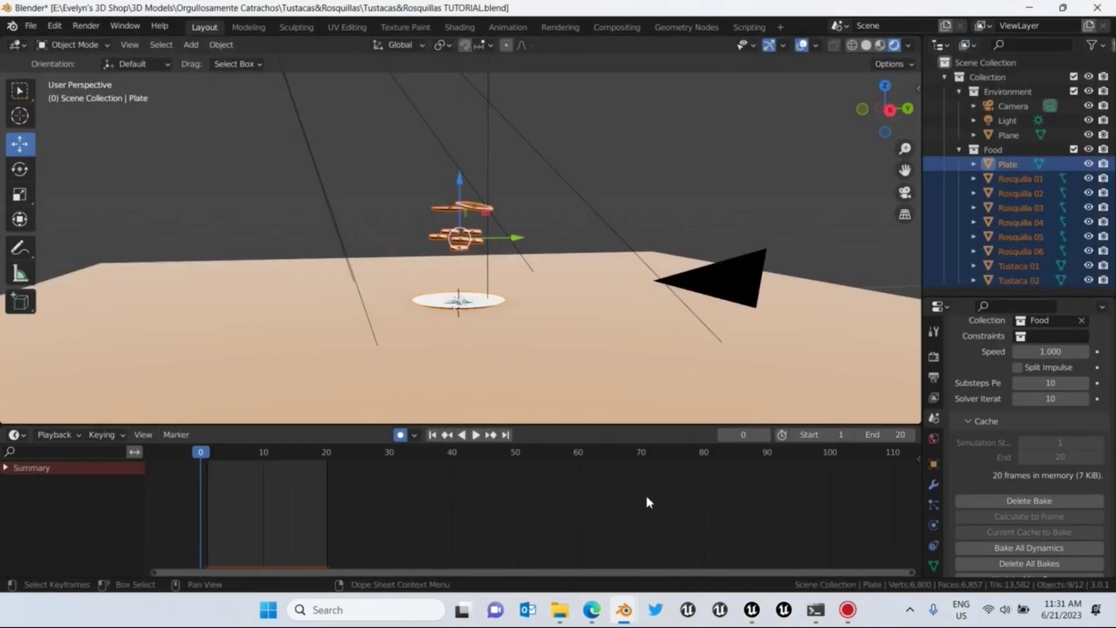
Step: In Unreal, choose Tustacas&Rosquillas TUTORIAL.abc to import into the Content folder
left_click(751, 614)
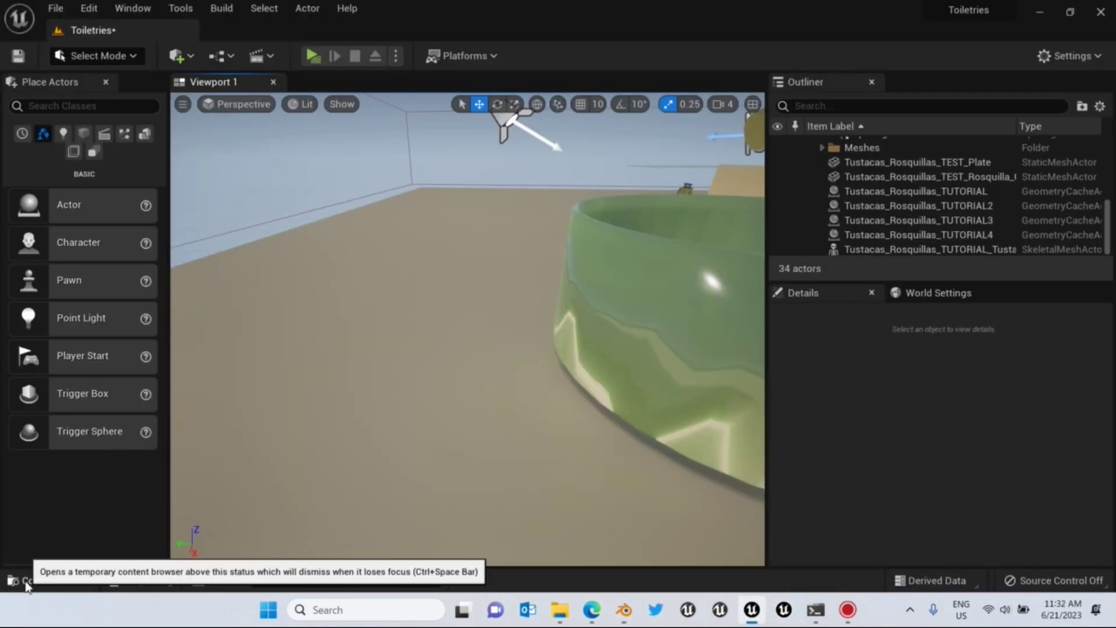
left_click(25, 583)
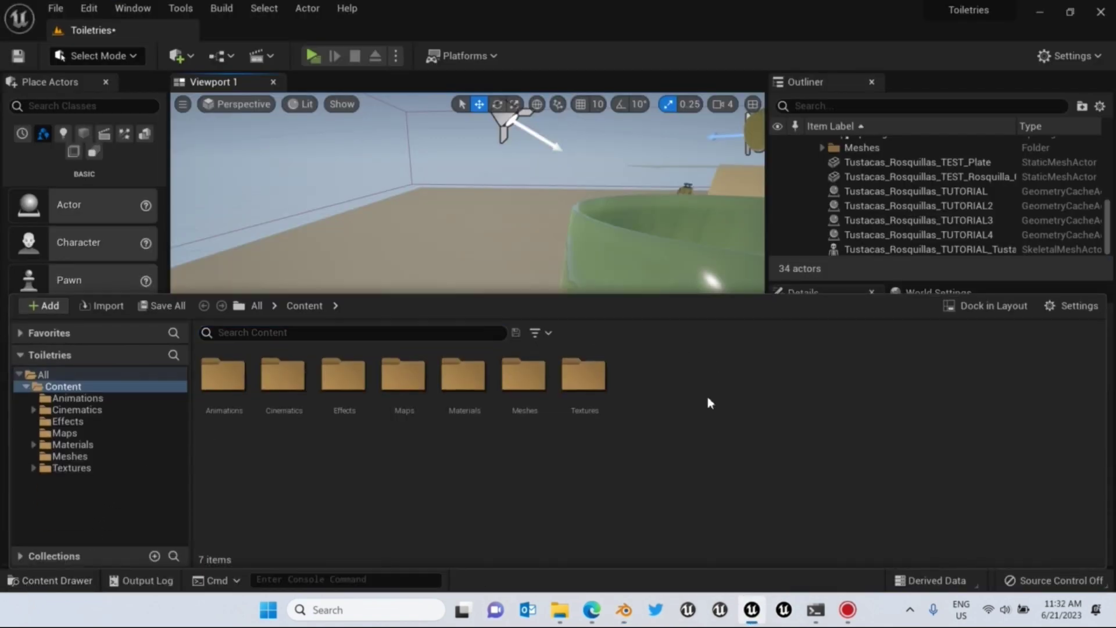
left_click(102, 305)
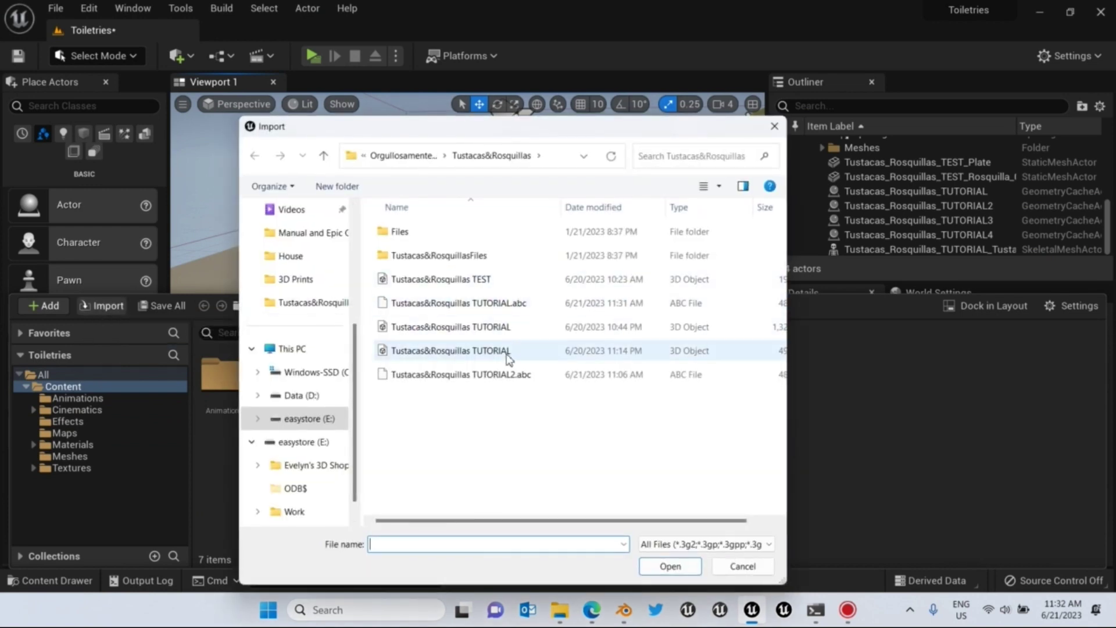
left_click(492, 307)
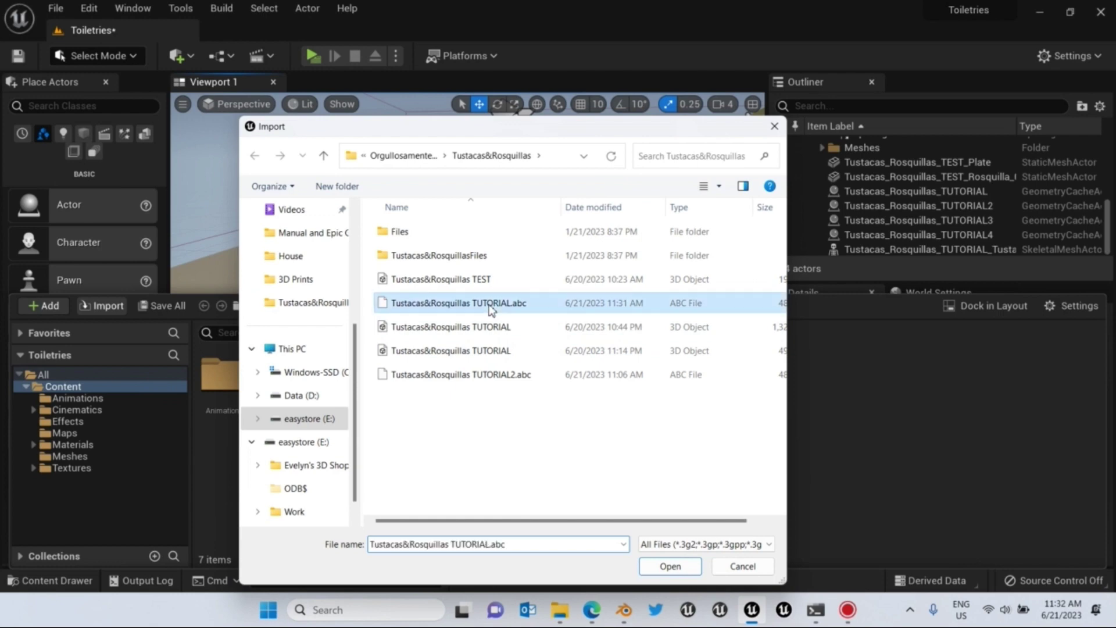
left_click(668, 566)
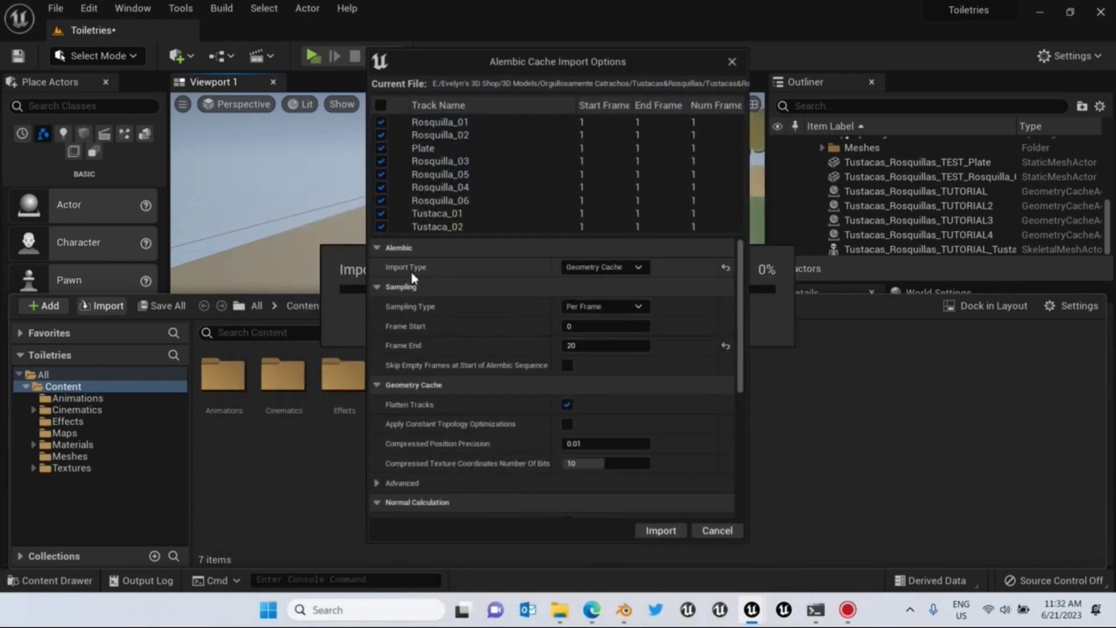
Step: Import as Geometry Cache with Skip Empty Frames, Autodesk 3ds Max preset and Create Materials enabled
left_click(631, 267)
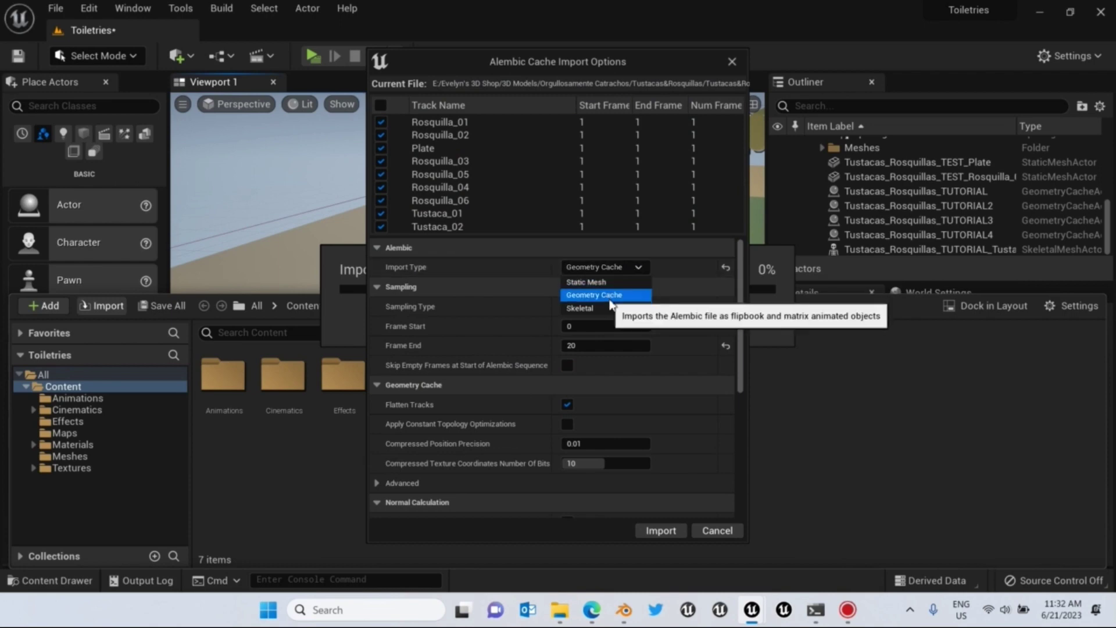
left_click(611, 299)
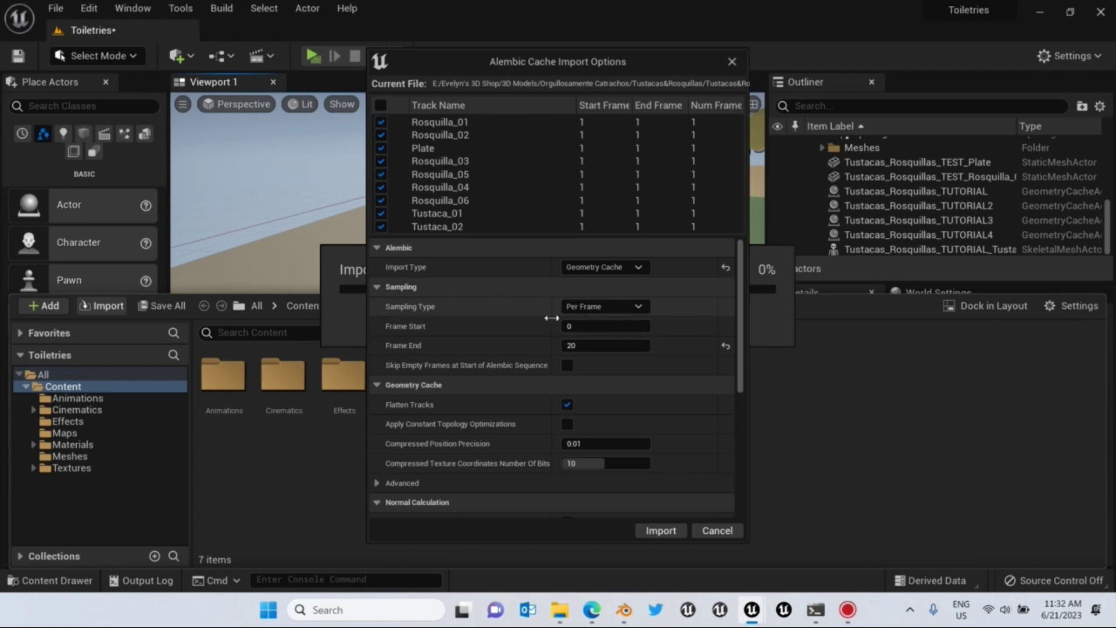
left_click(567, 366)
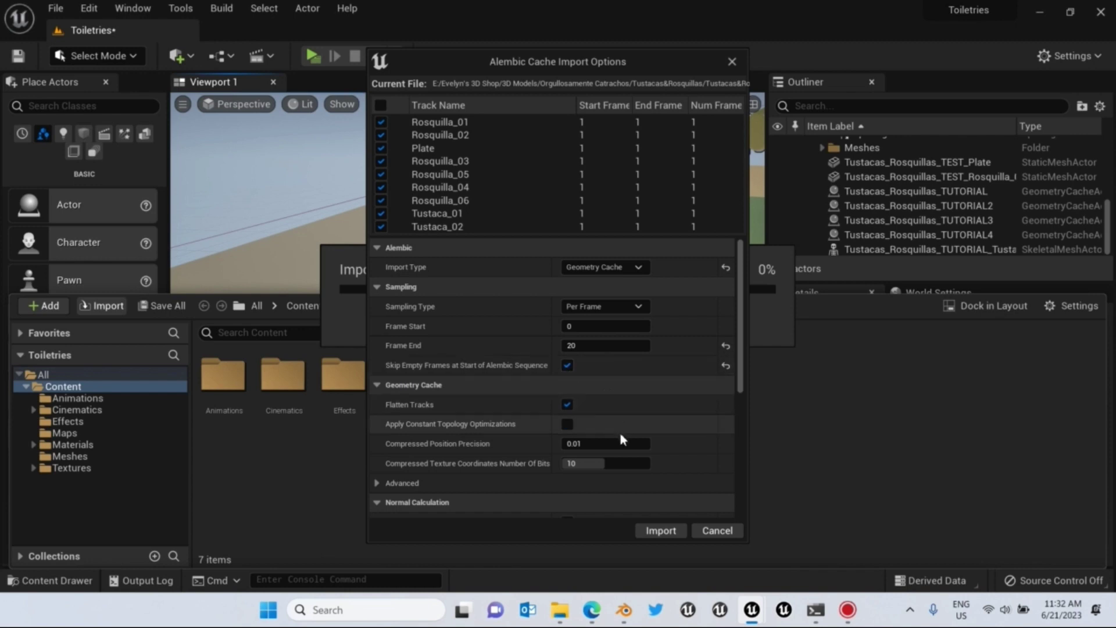
scroll(621, 437, "down", 3)
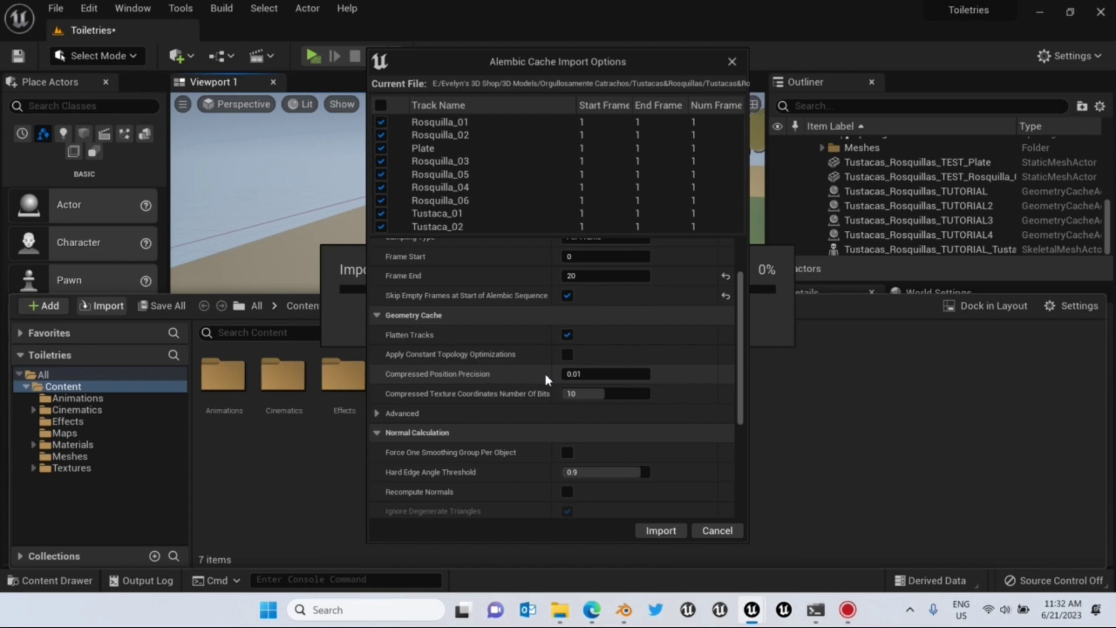
scroll(543, 307, "down", 5)
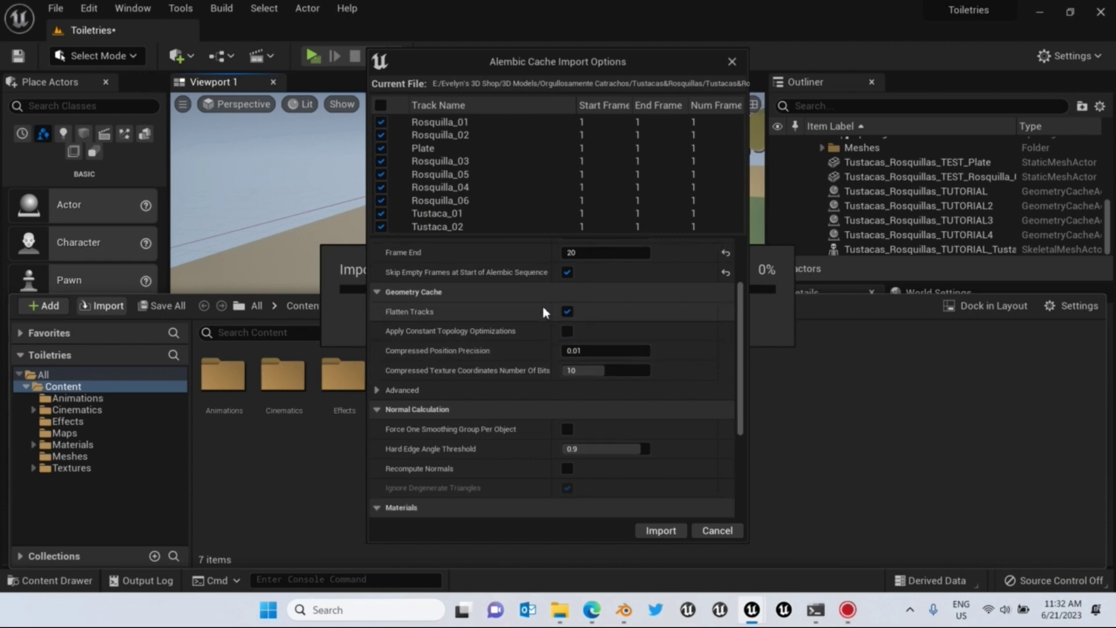
scroll(545, 314, "down", 1)
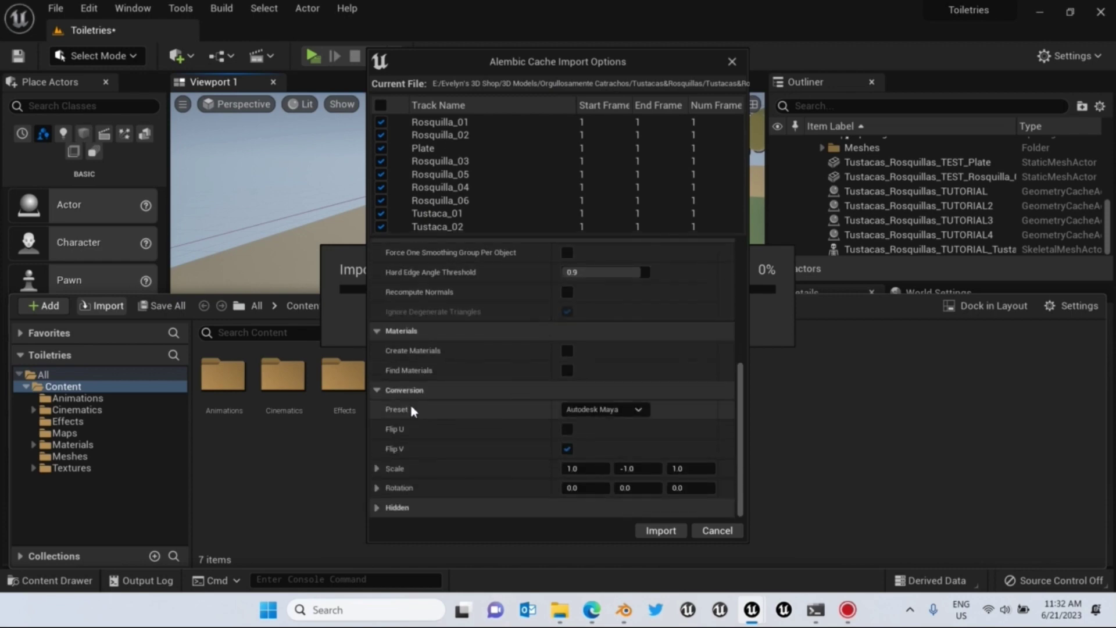
left_click(637, 410)
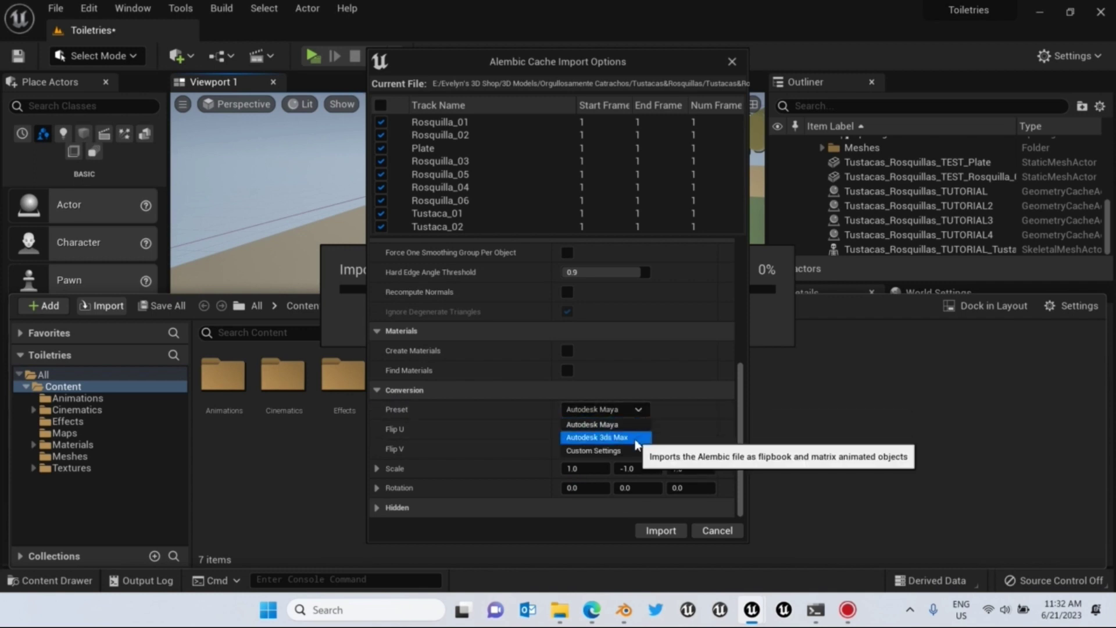
left_click(635, 443)
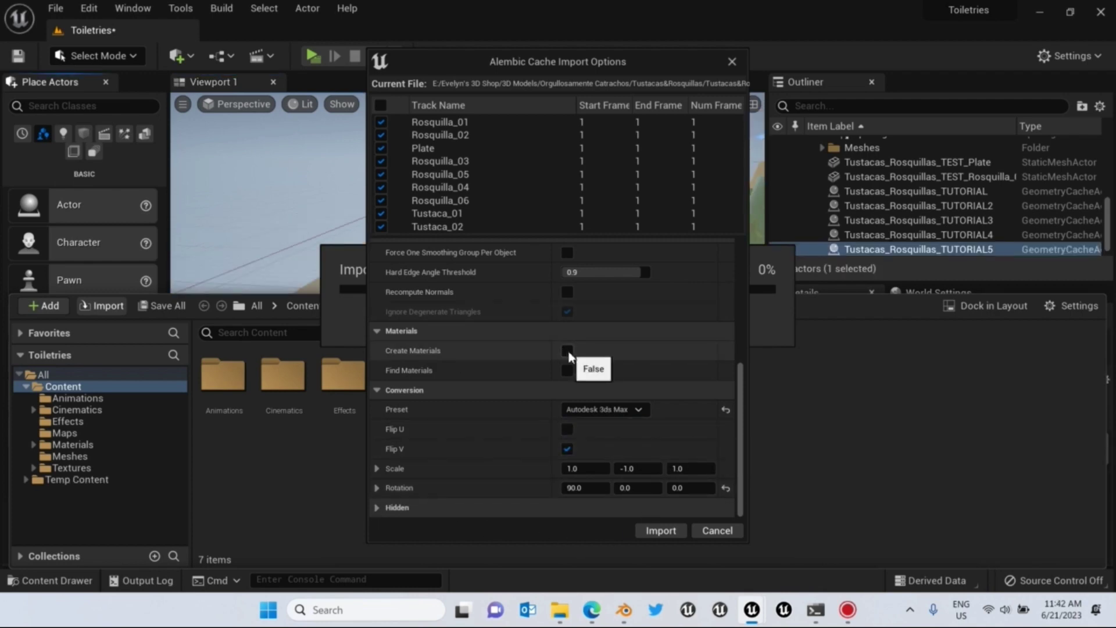
left_click(567, 351)
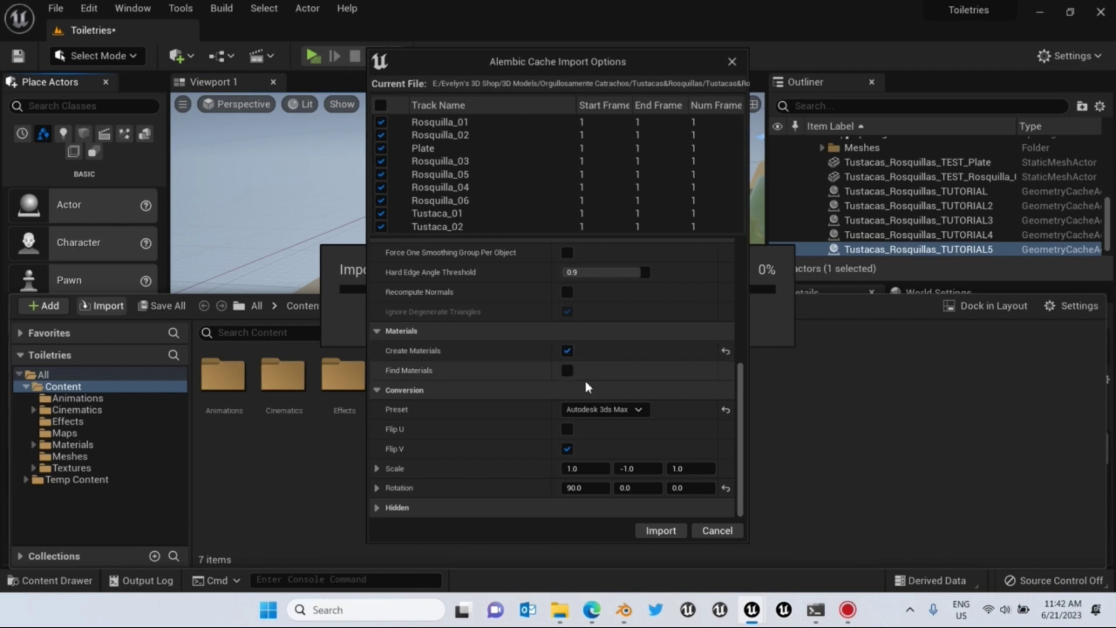
left_click(655, 531)
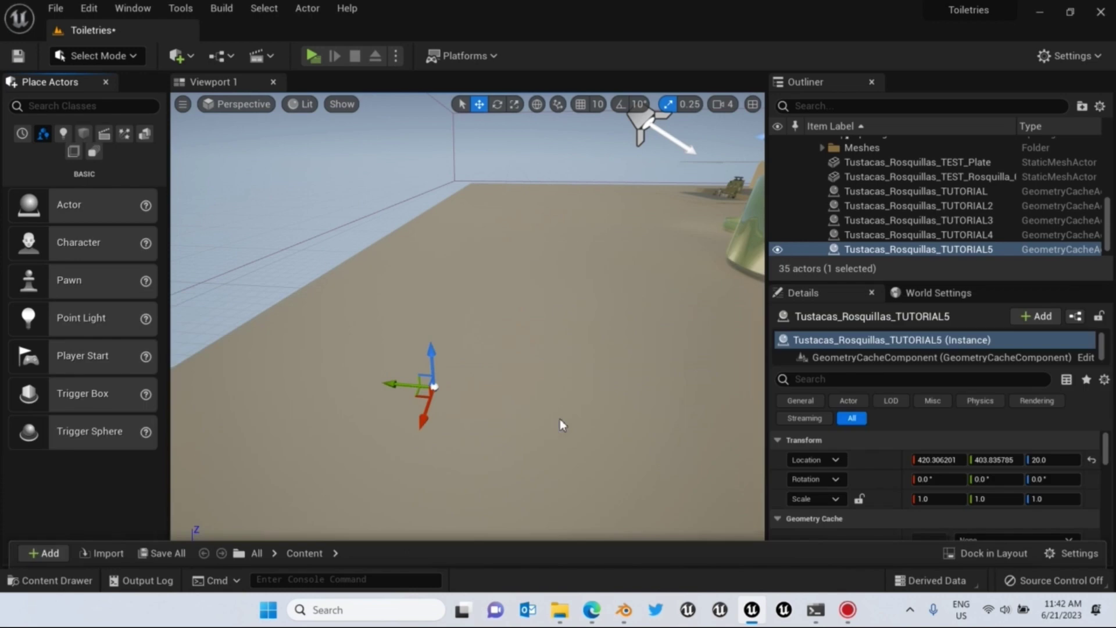
Step: Drag another copy of the TUTORIAL geometry cache into the level as TUTORIAL6
left_click(49, 580)
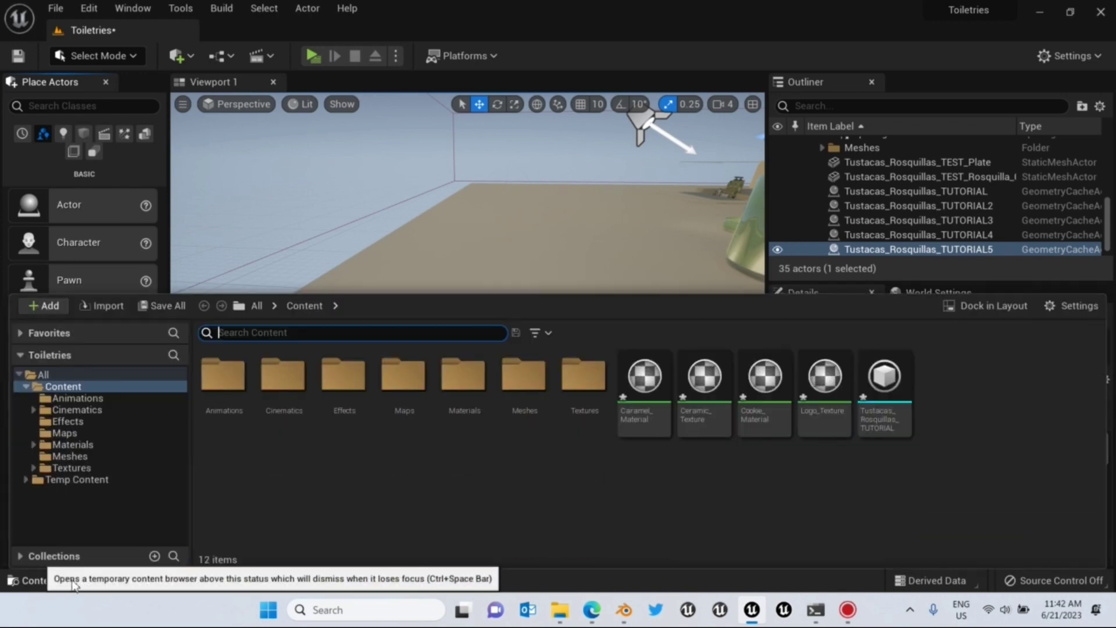
key("ctrl+space")
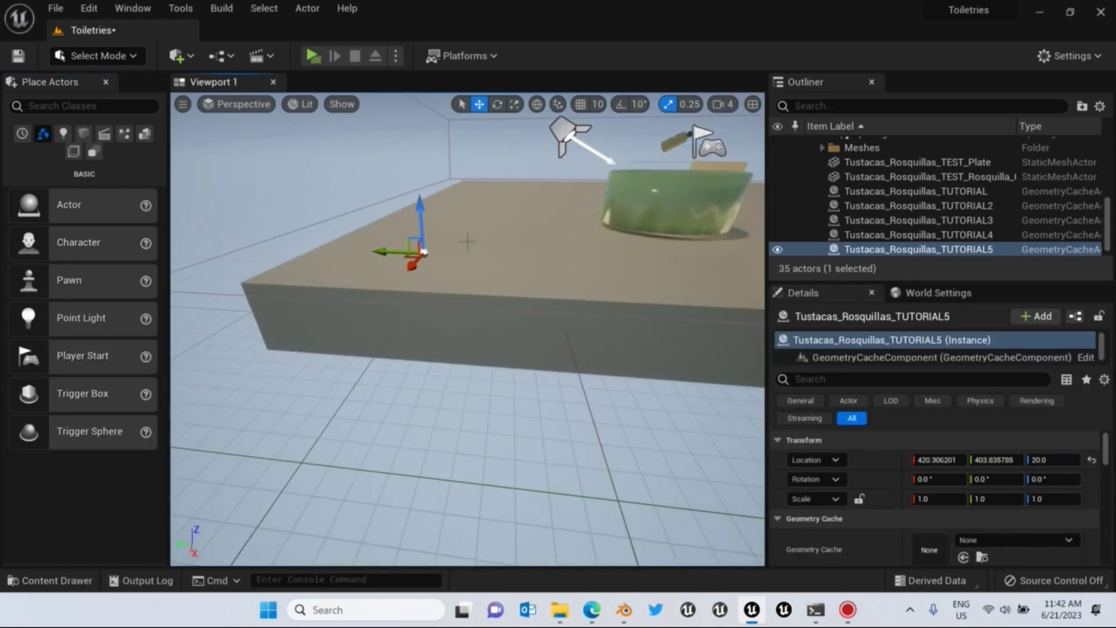
left_click(40, 578)
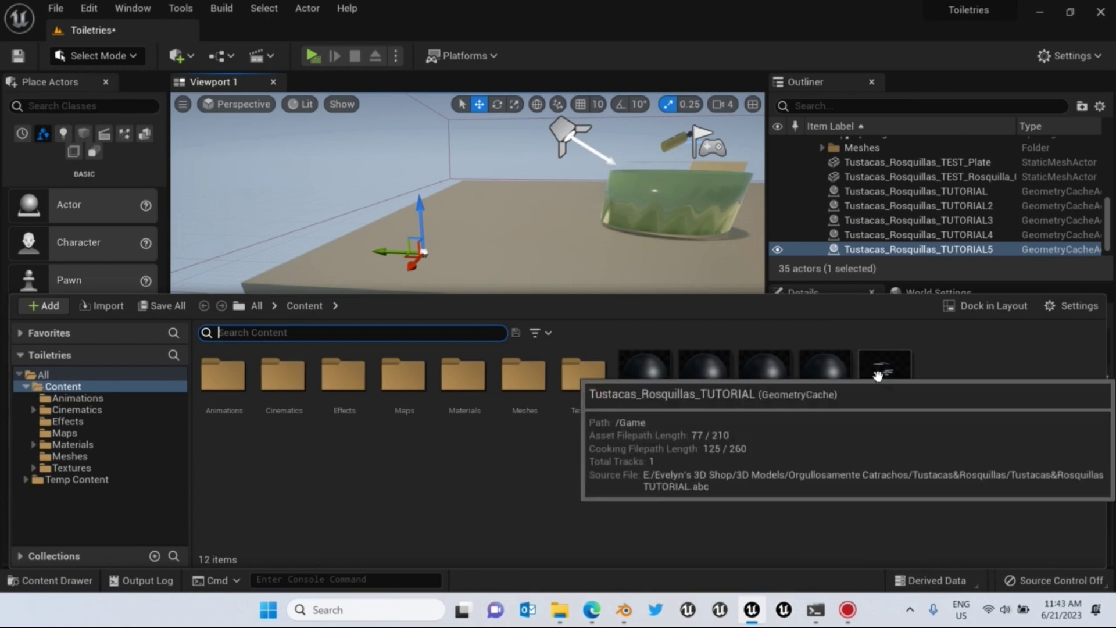
left_click_drag(883, 384, 572, 179)
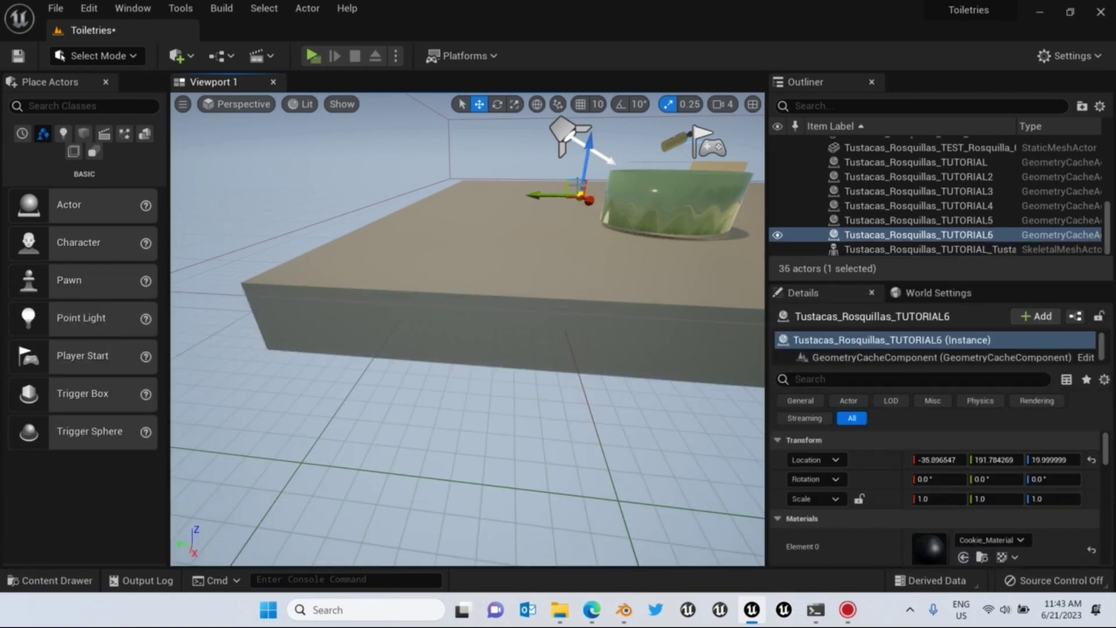
Step: Move TUTORIAL6 across the floor along X and Y, then start a standalone Play preview
key("f")
right_click_drag(572, 178, 529, 340)
left_click_drag(529, 340, 459, 314)
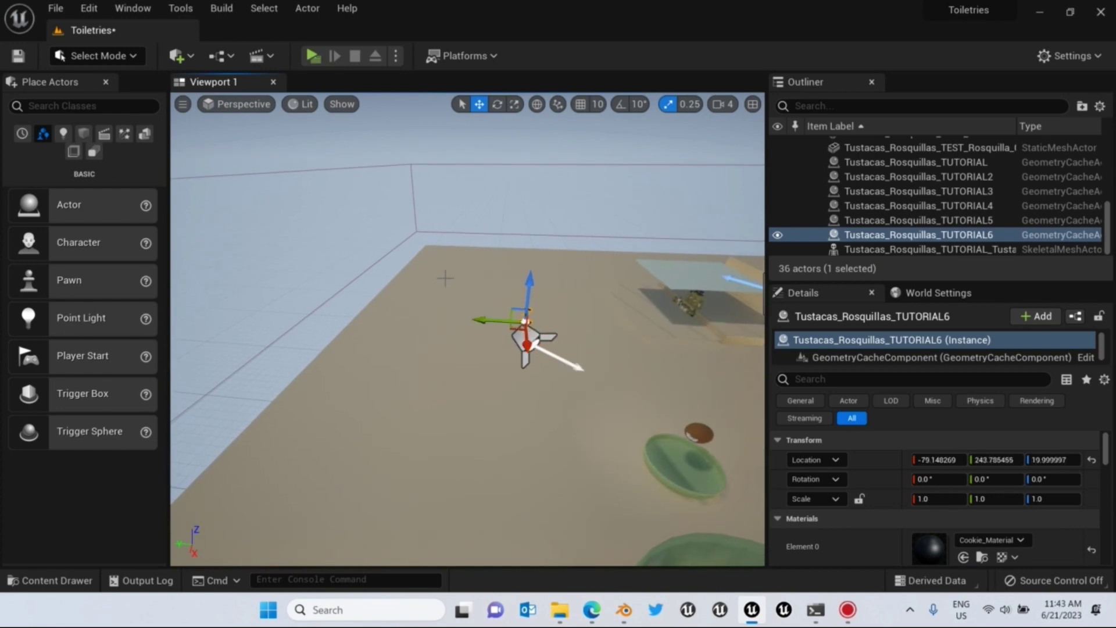
middle_click_drag(448, 279, 406, 282)
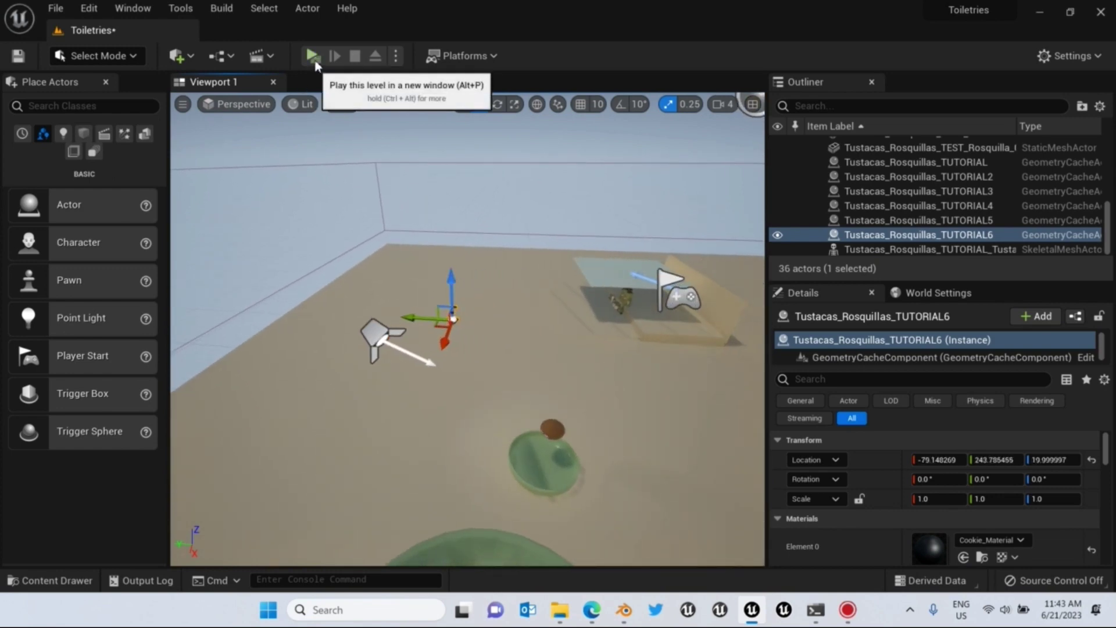
left_click(313, 59)
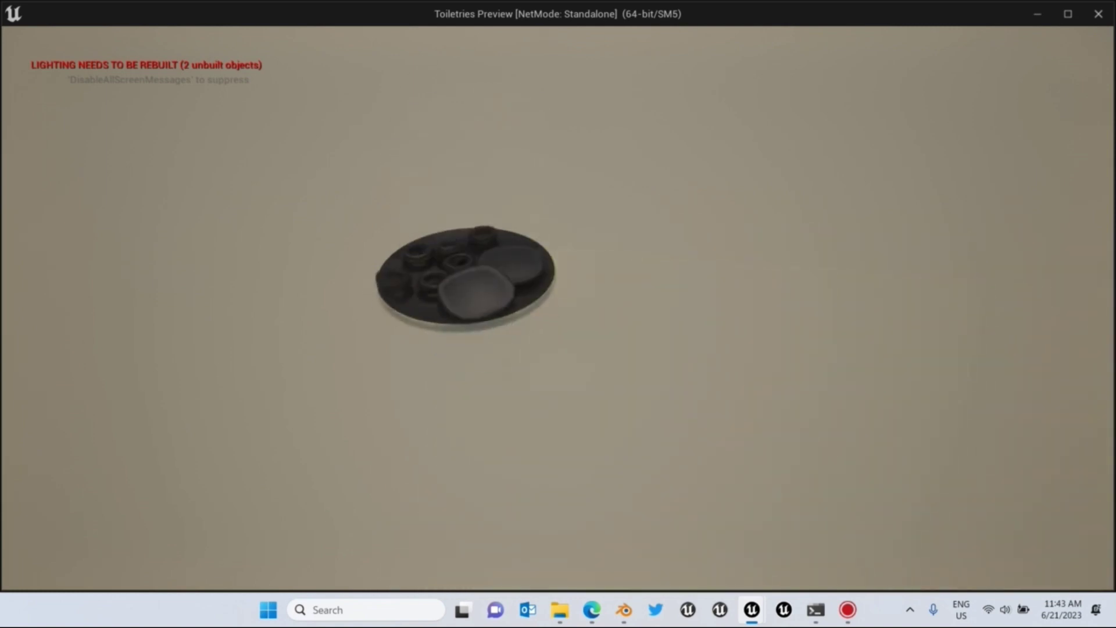
Step: Stop the Toiletries preview with Esc after the pastries land on the plate
key("Escape")
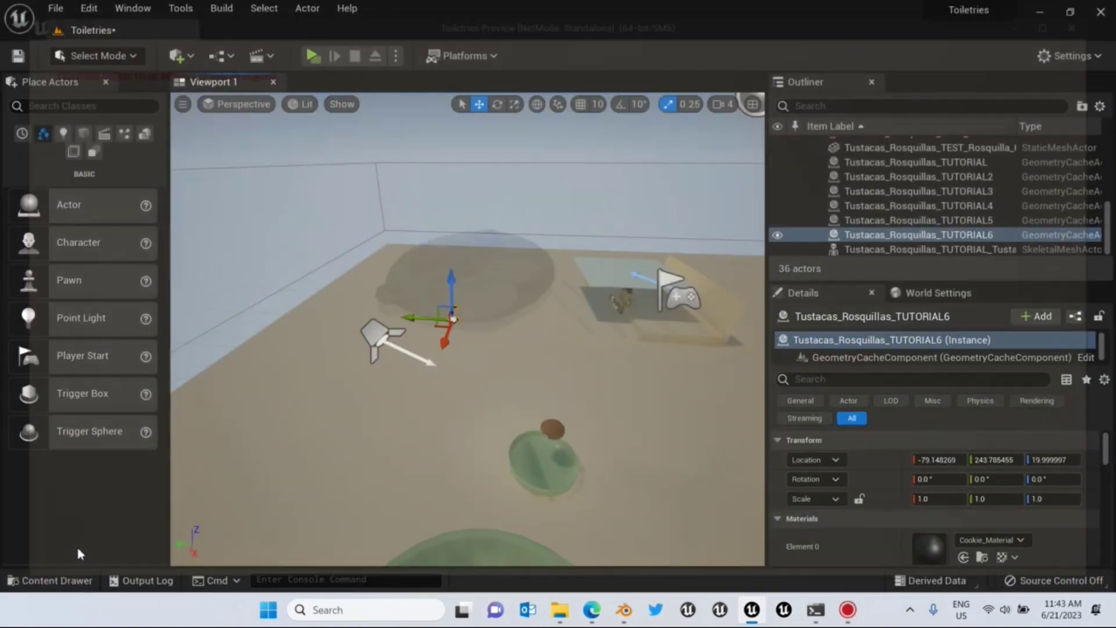
Step: Open the Tustacas_Rosquillas_TUTORIAL geometry cache asset for inspection, then return to Blender
left_click(49, 580)
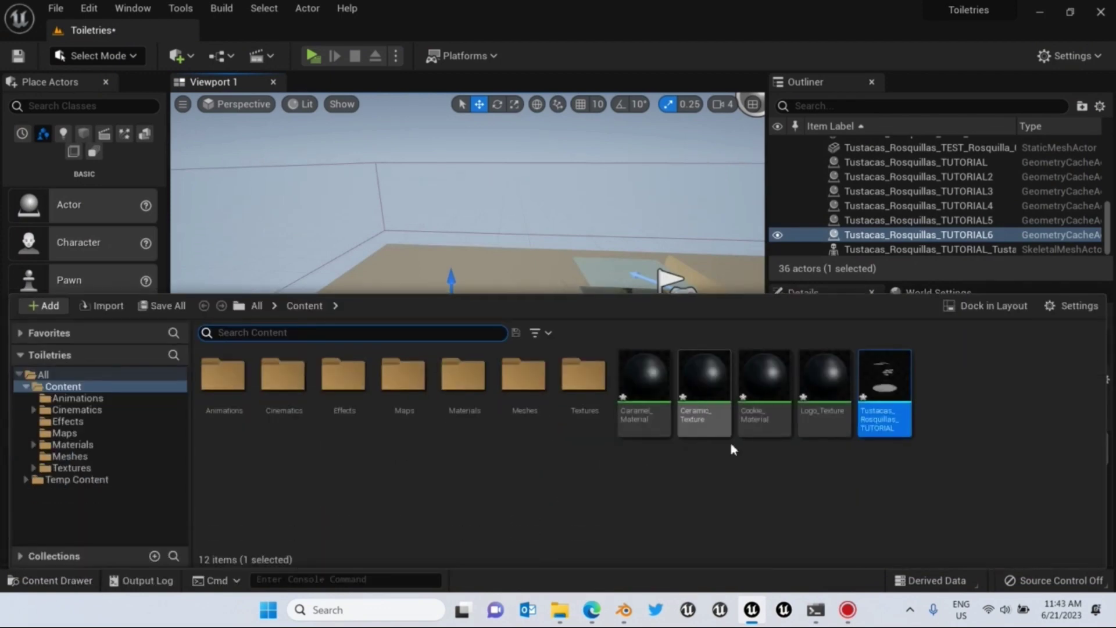
left_click(879, 422)
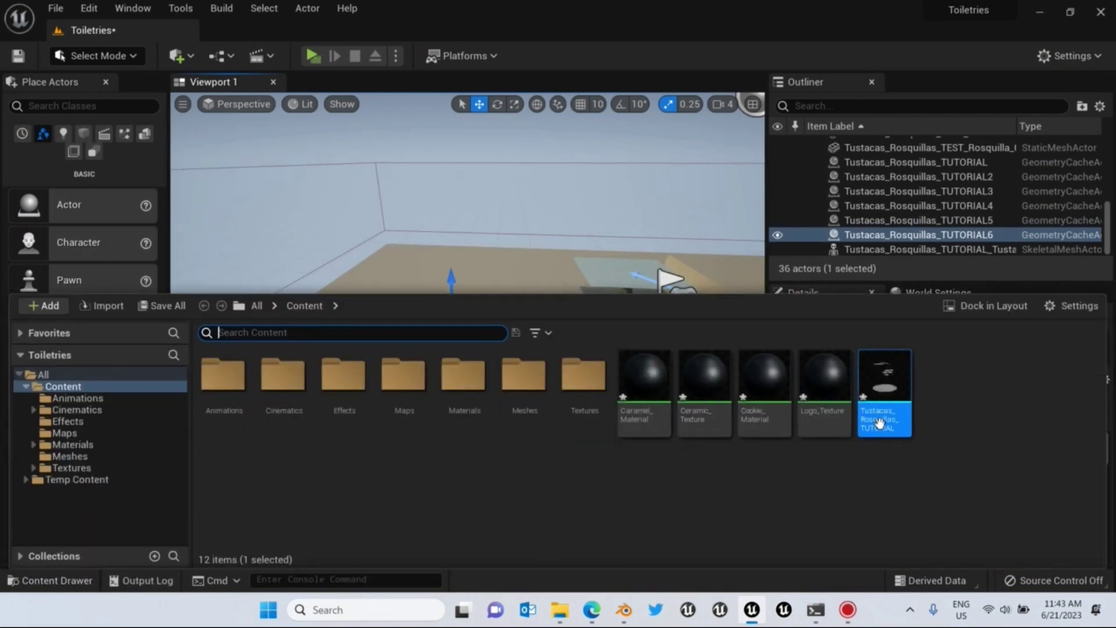
double_click(883, 377)
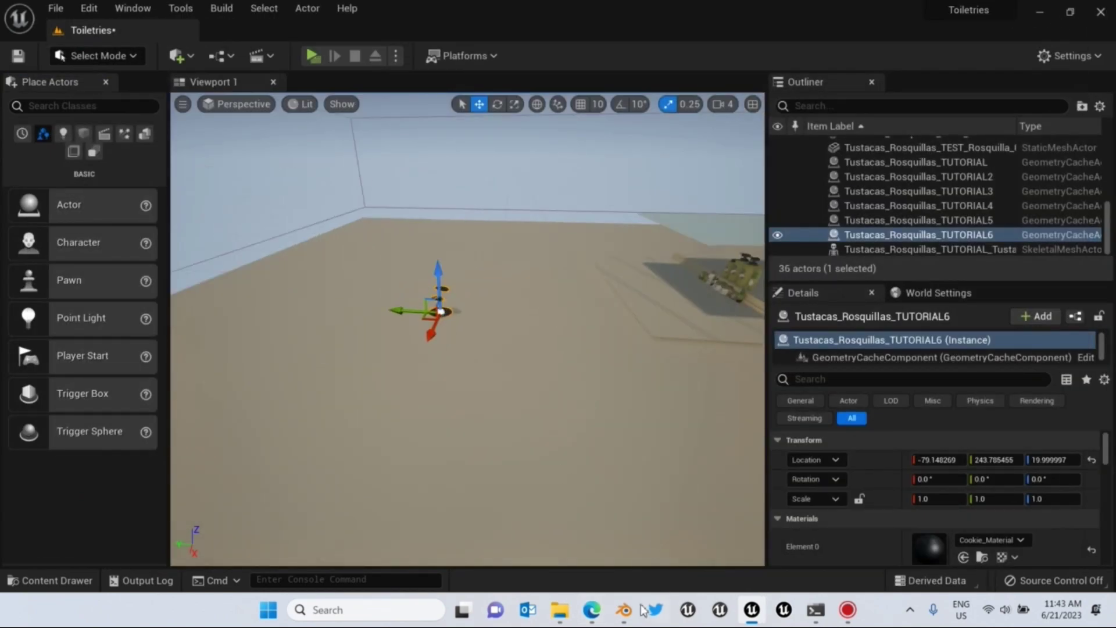
mouse_move(624, 609)
left_click(528, 533)
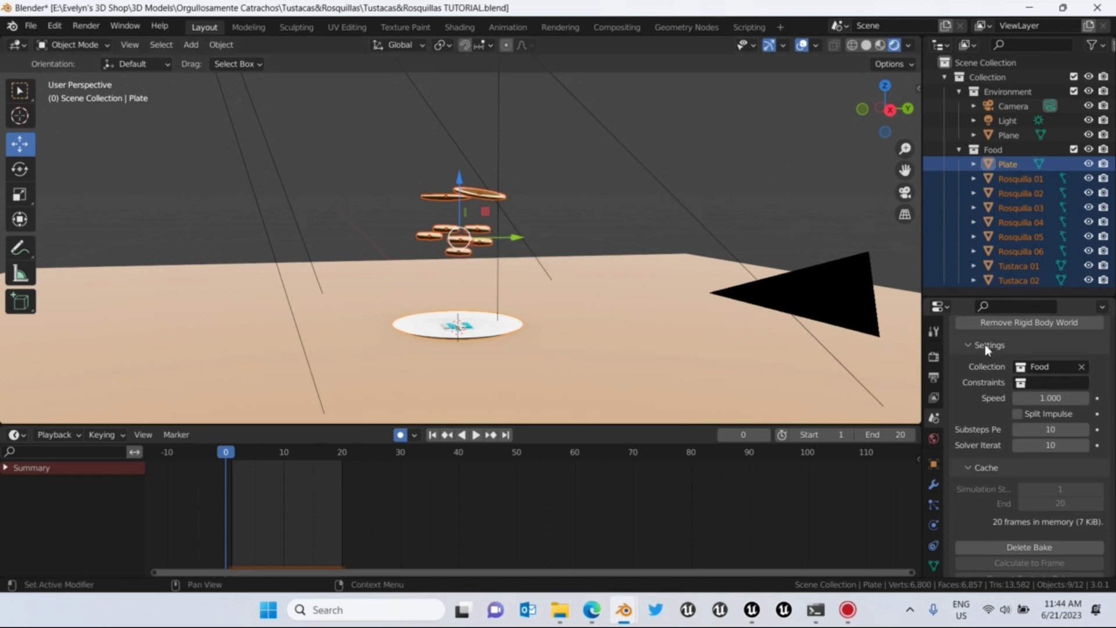
left_click(1027, 367)
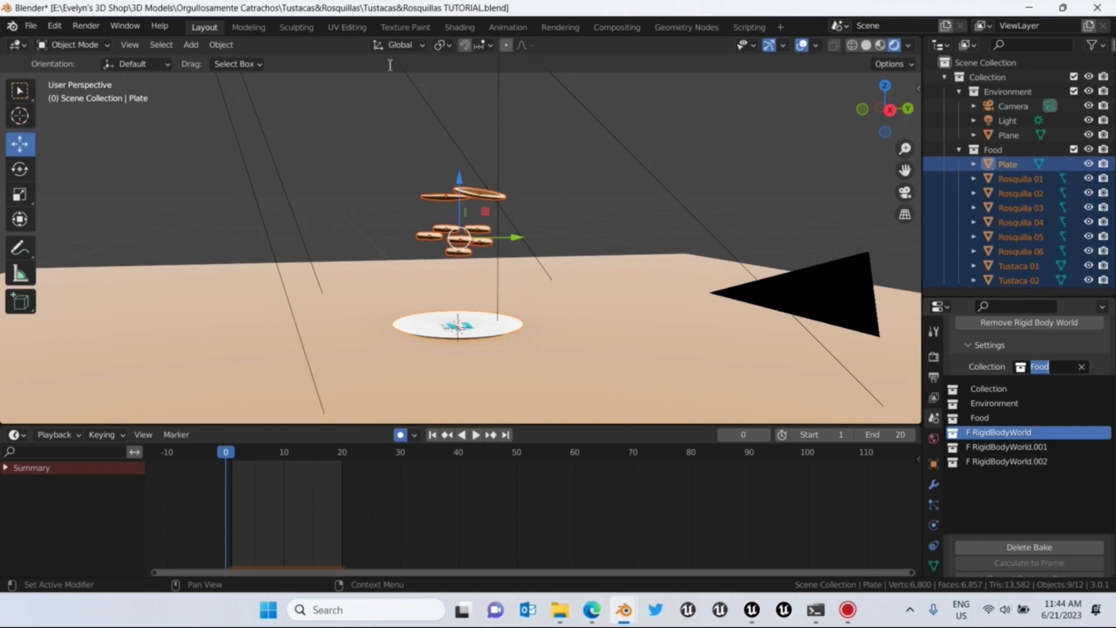
Step: Bake the rigid body simulation to keyframes over frames 1 to 20 via Object > Rigid Body
left_click(224, 45)
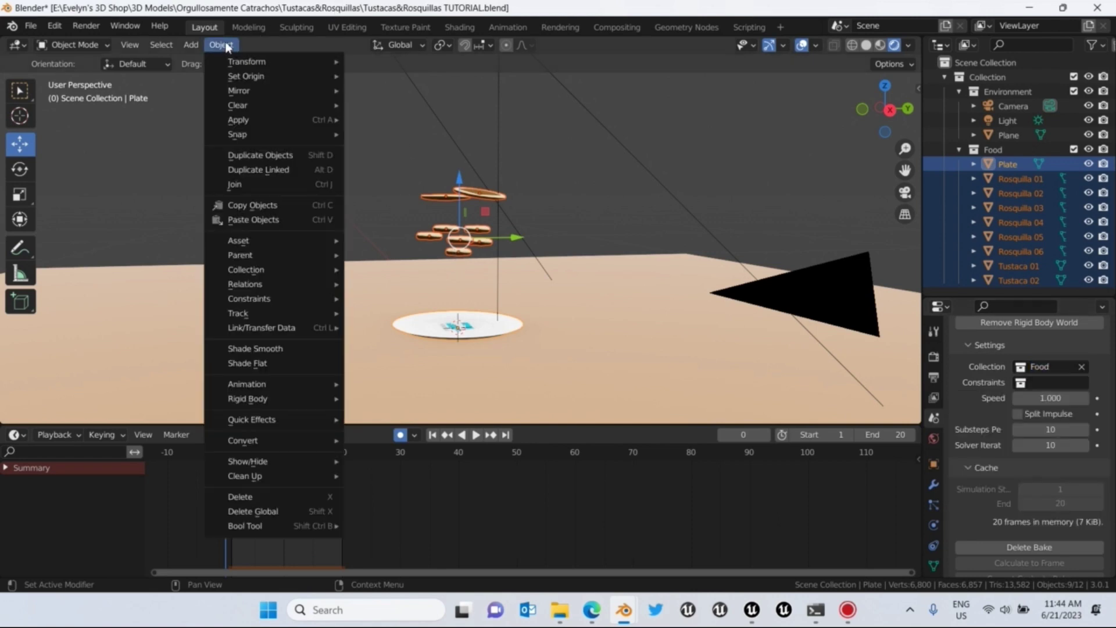
mouse_move(249, 399)
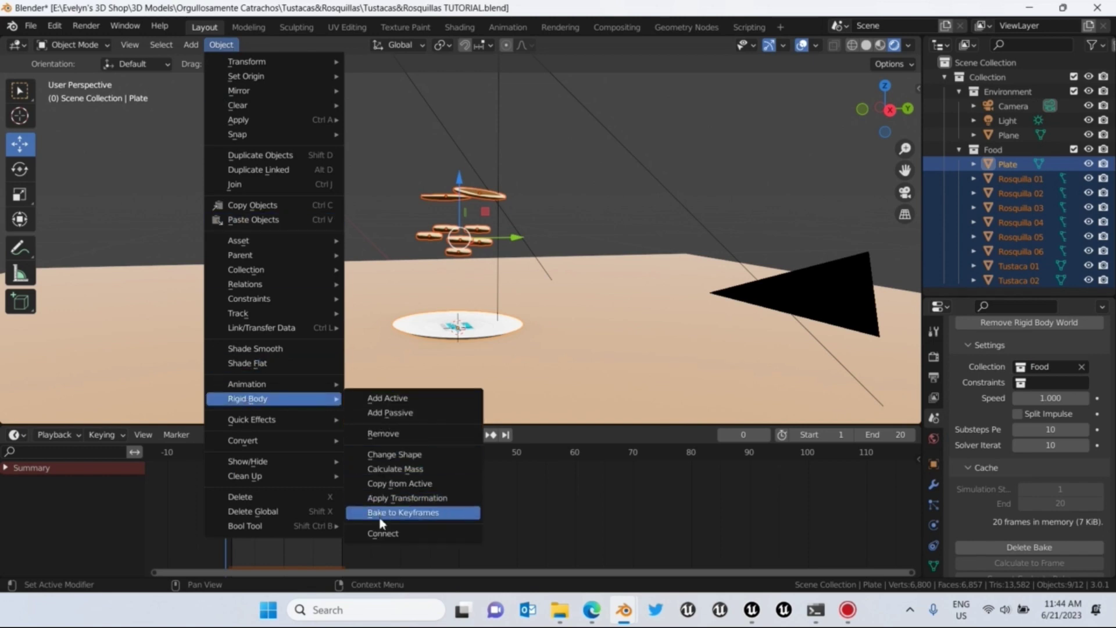
left_click(465, 513)
left_click_drag(411, 496, 217, 197)
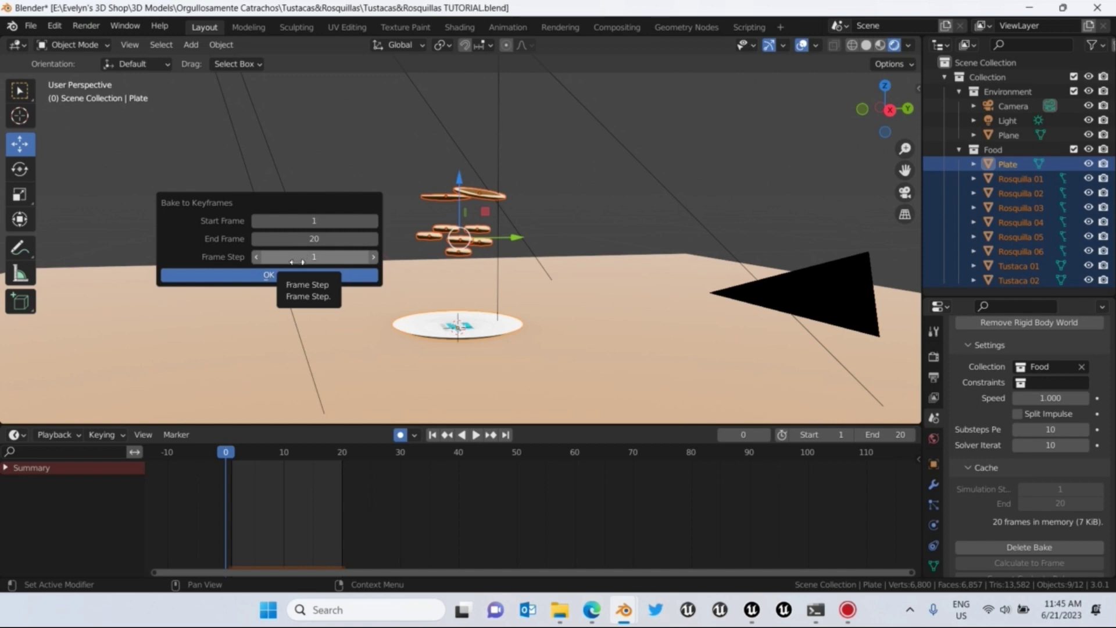
left_click(255, 275)
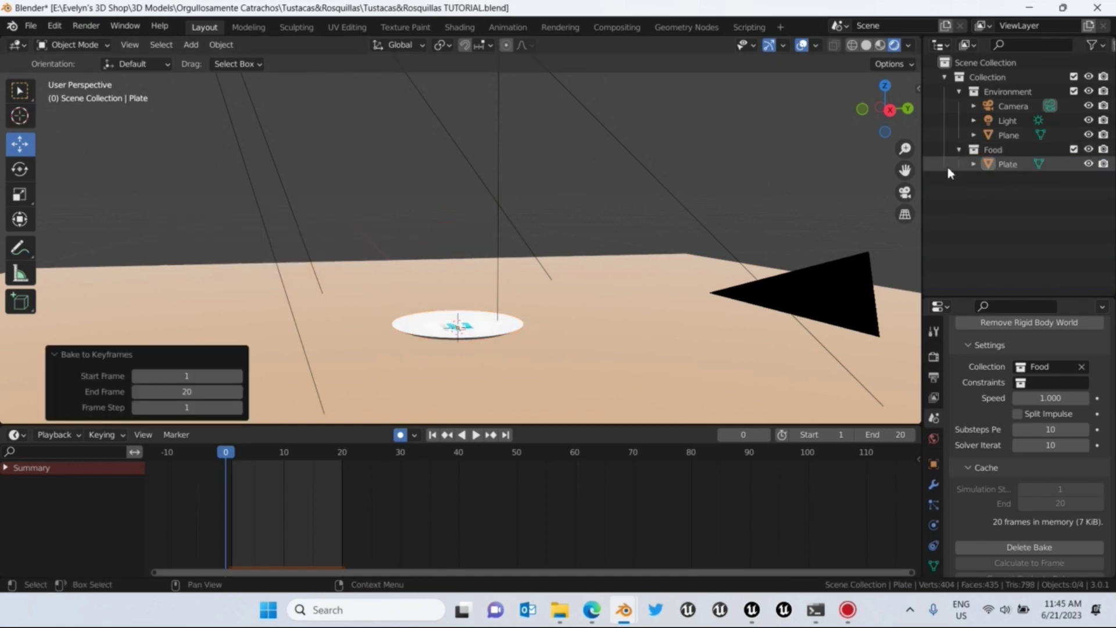
left_click(974, 164)
Step: Set the Rigid Body World collection to F RigidBodyWorld.002, delete the old bake and rebake
left_click(1007, 164)
key("KP_Decimal")
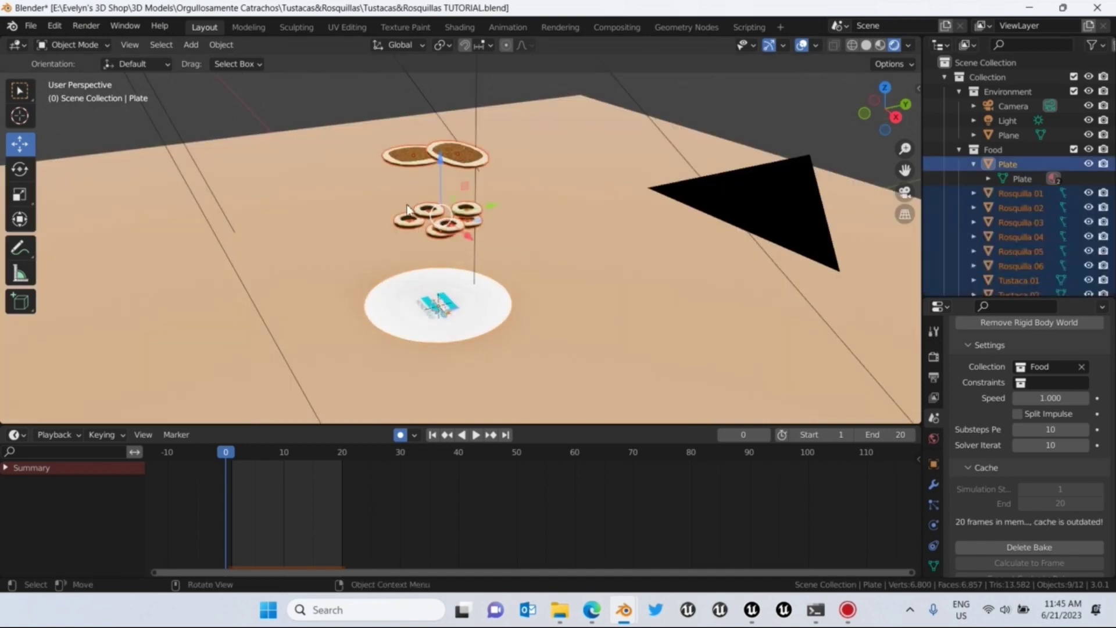
left_click(1021, 372)
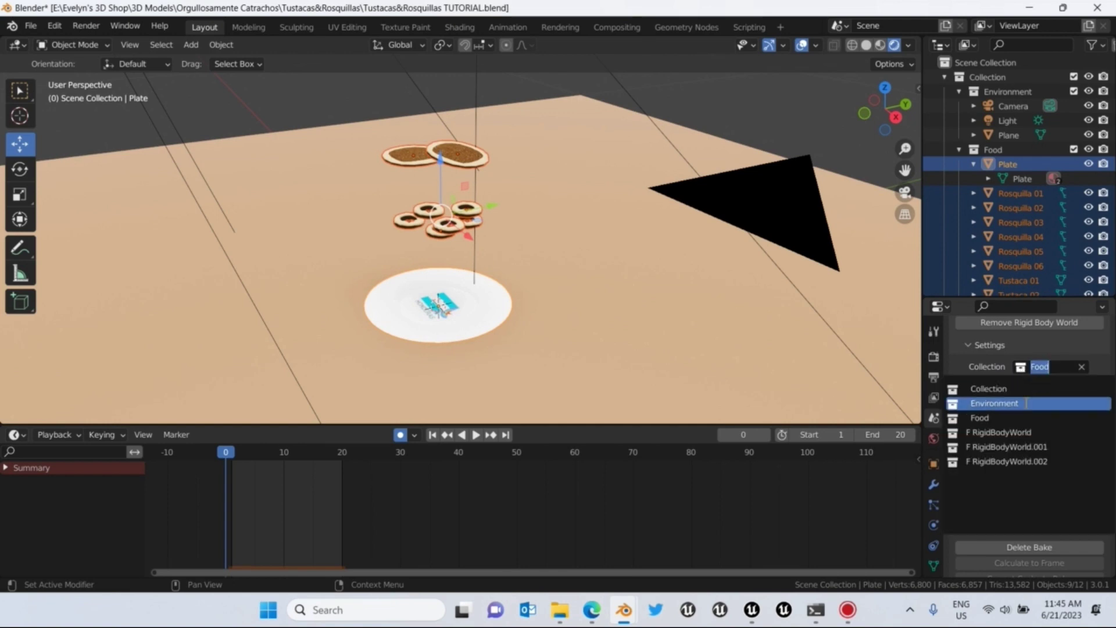
left_click(1017, 461)
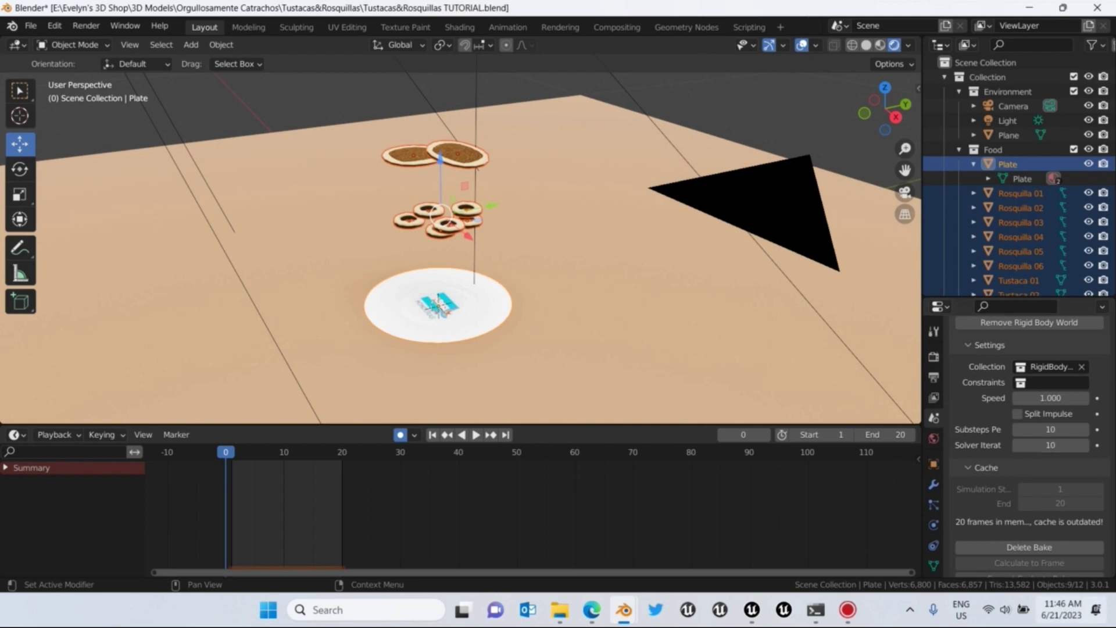
left_click(1010, 546)
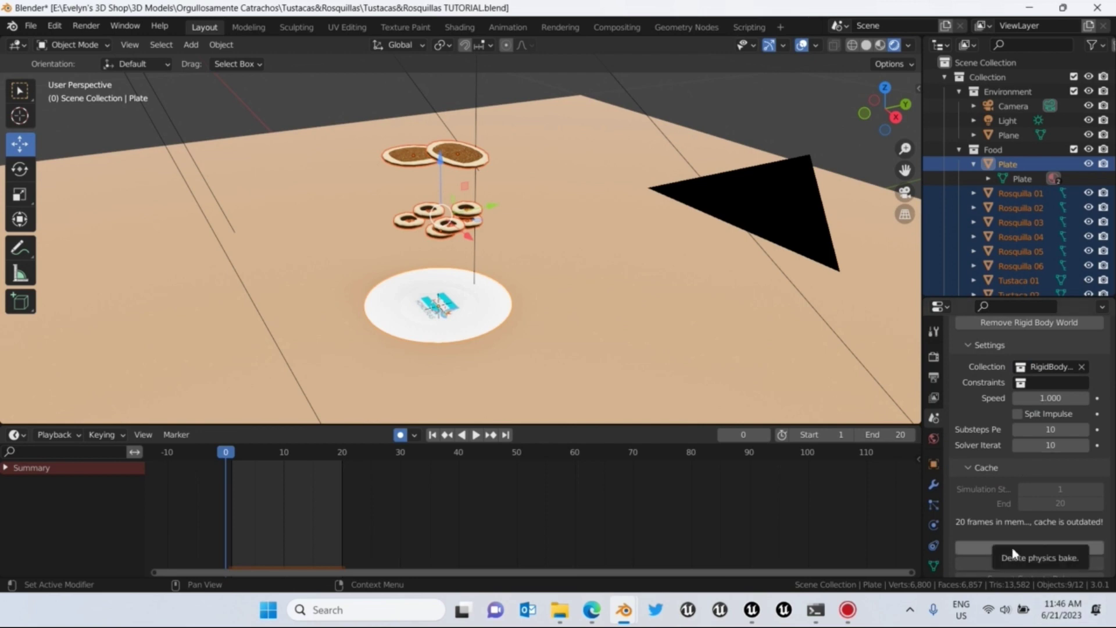
left_click(1010, 549)
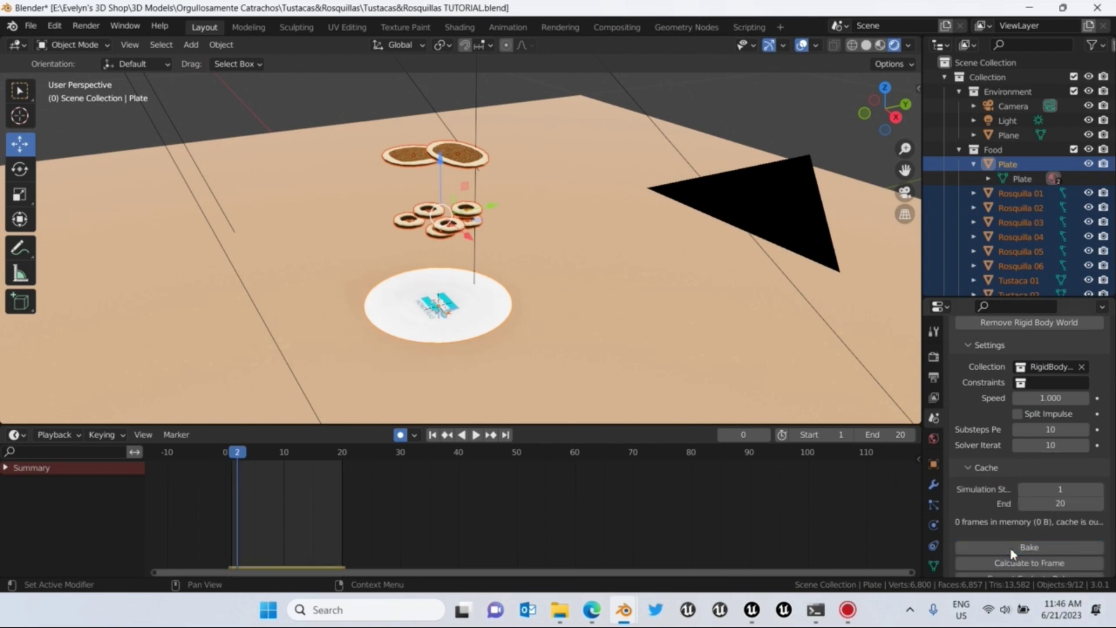
Step: Bake the simulation to keyframes with Start 1, End 20 and Step 1
left_click(221, 47)
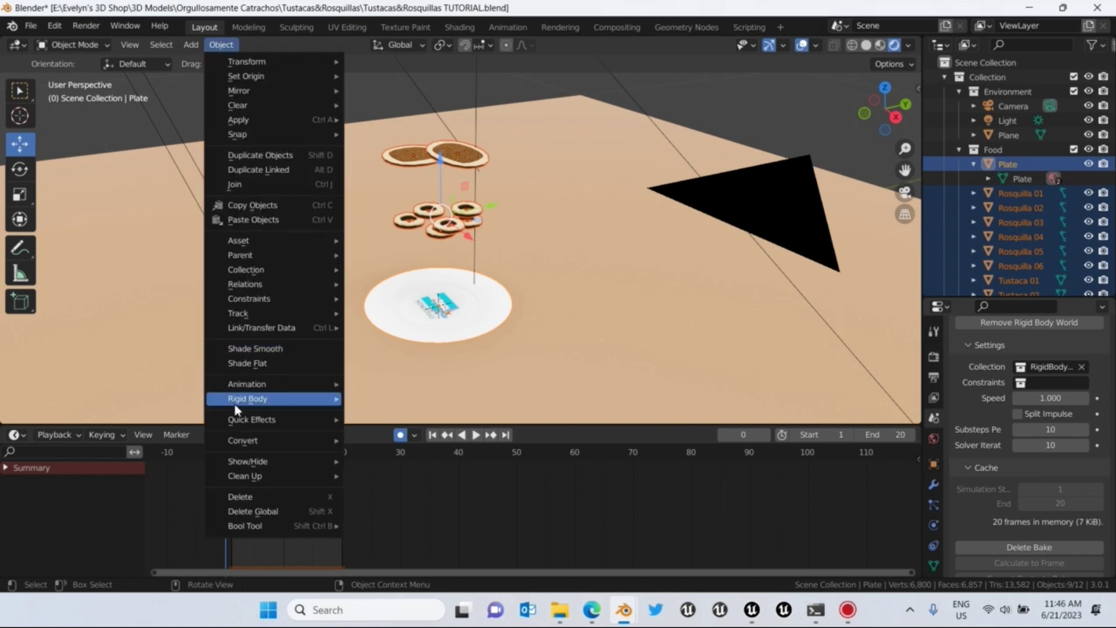
mouse_move(227, 401)
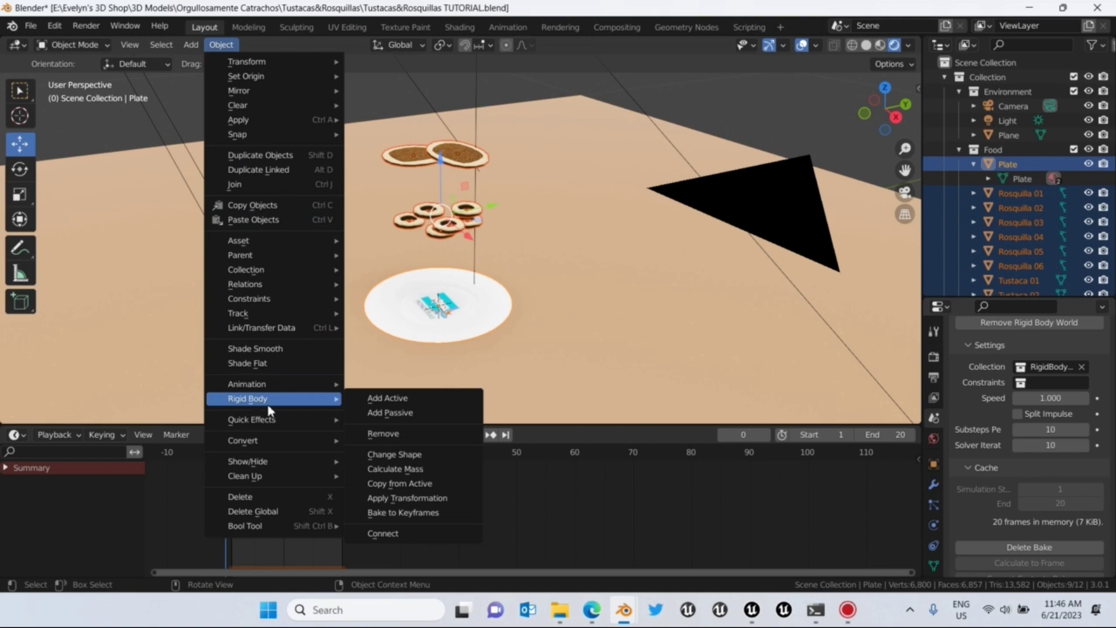
left_click(416, 514)
left_click_drag(374, 507, 241, 259)
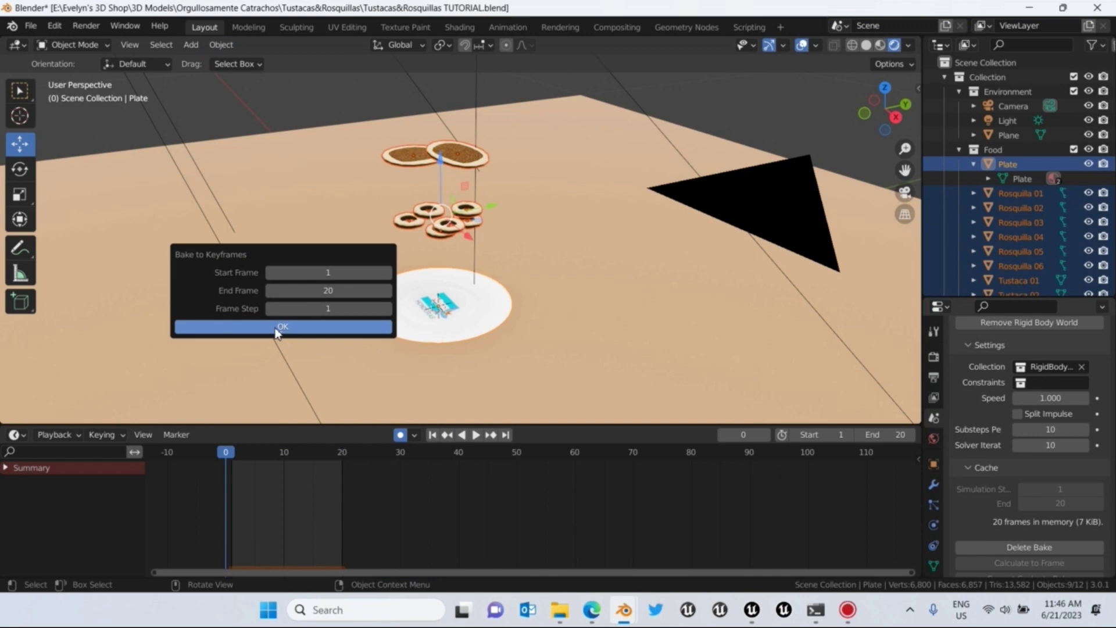
left_click(278, 332)
scroll(241, 472, "up", 2)
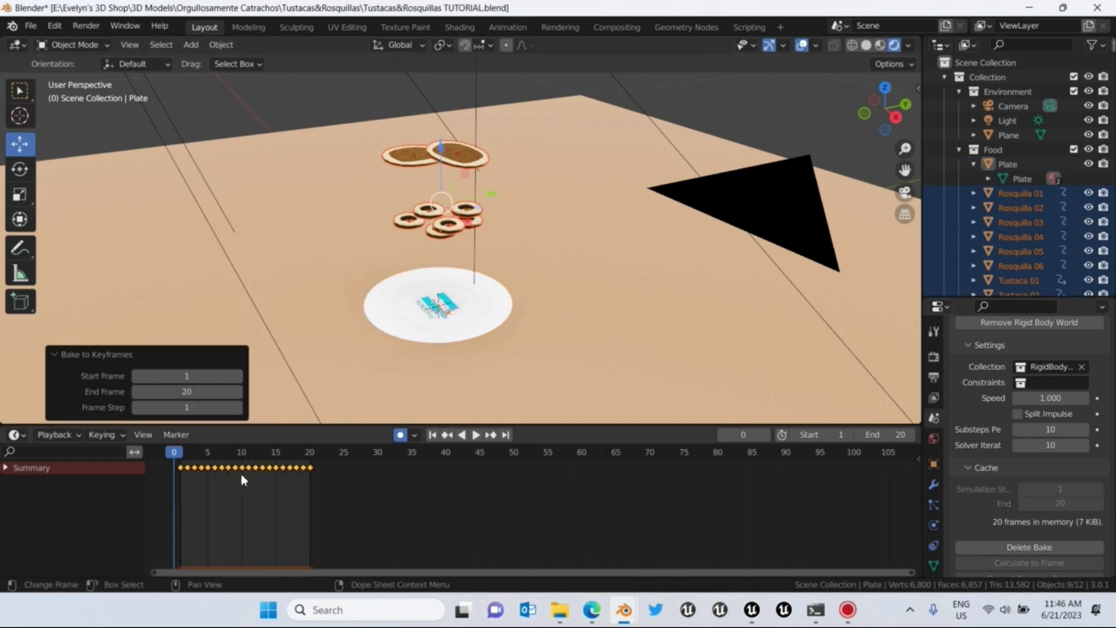